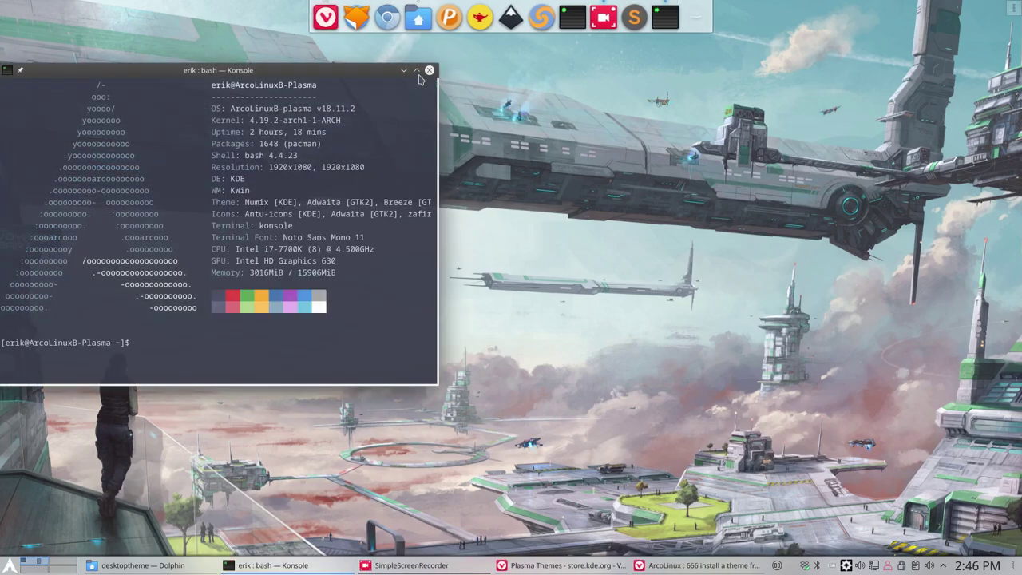
Step: Close the Konsole window showing system information and bring up the application launcher
left_click(430, 72)
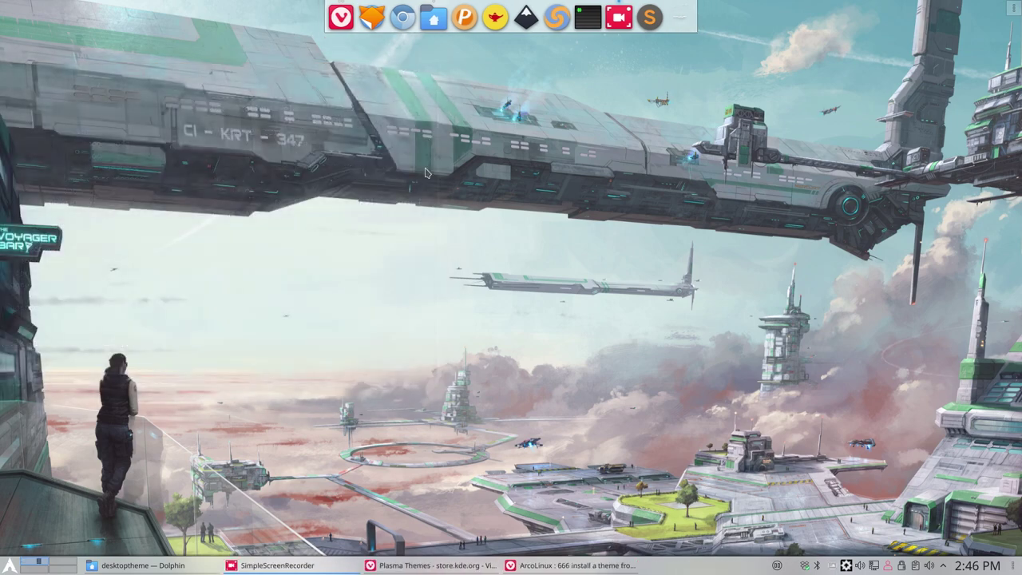
left_click(11, 567)
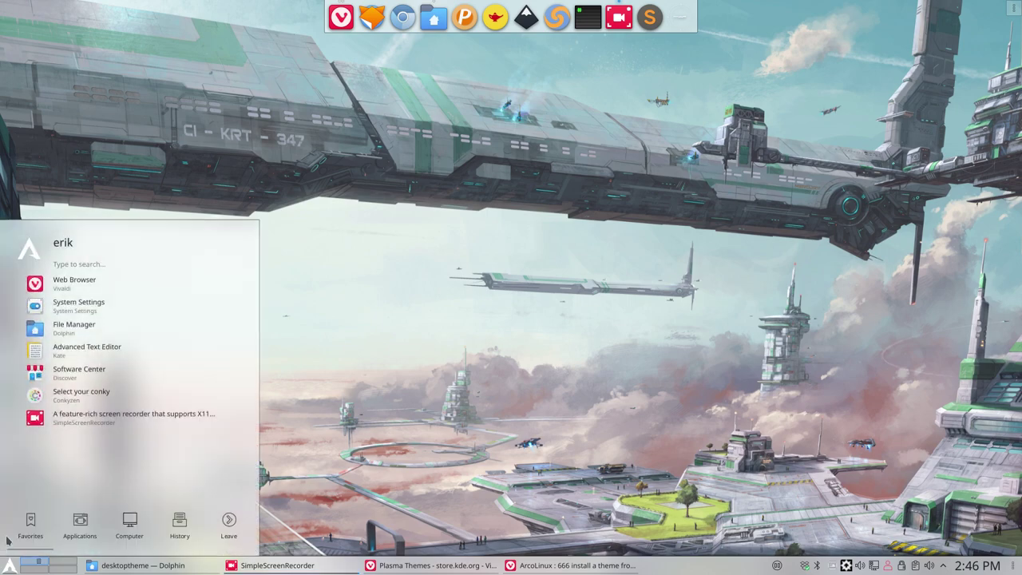
left_click(72, 304)
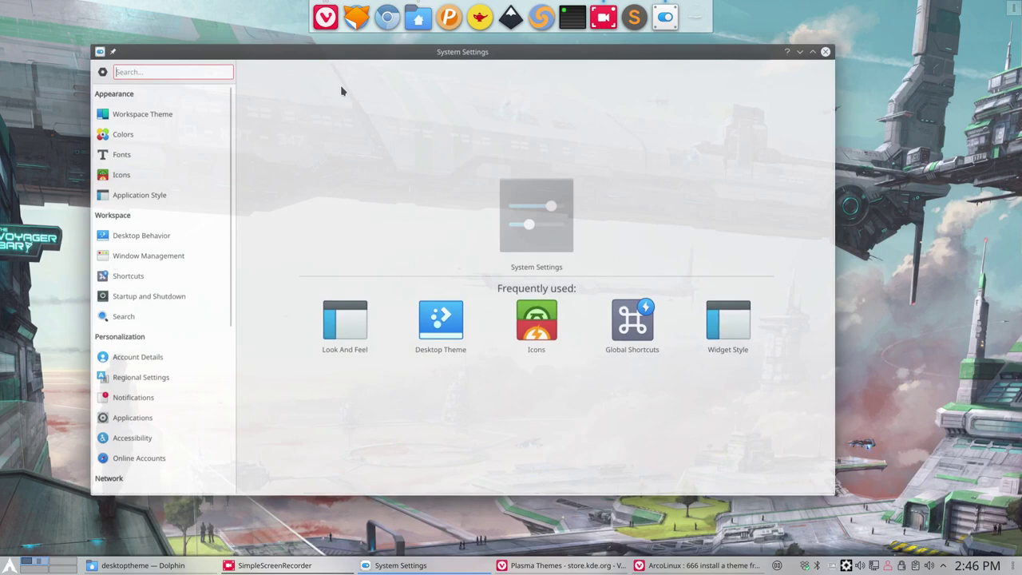
left_click(159, 136)
left_click(171, 116)
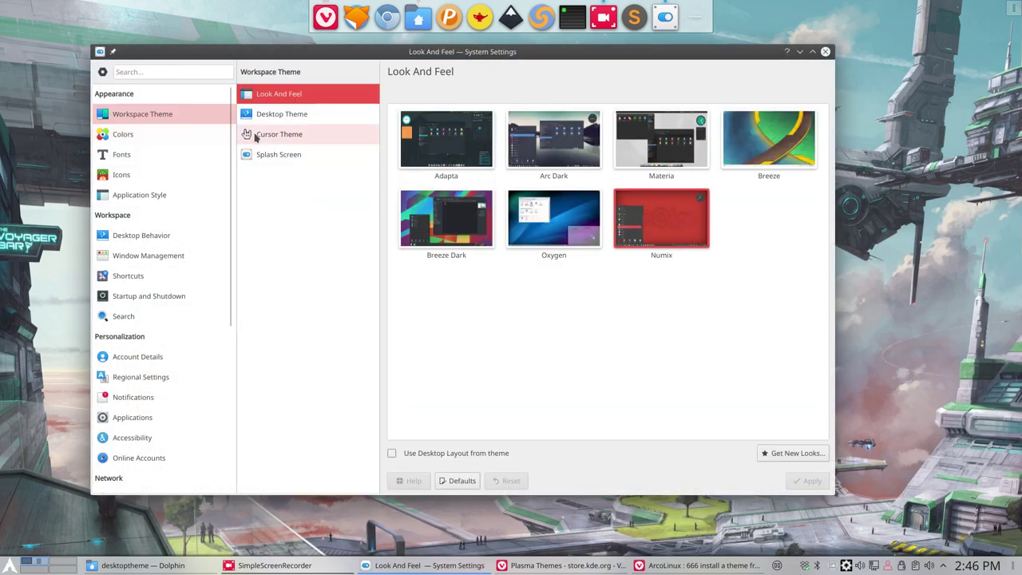
left_click(279, 114)
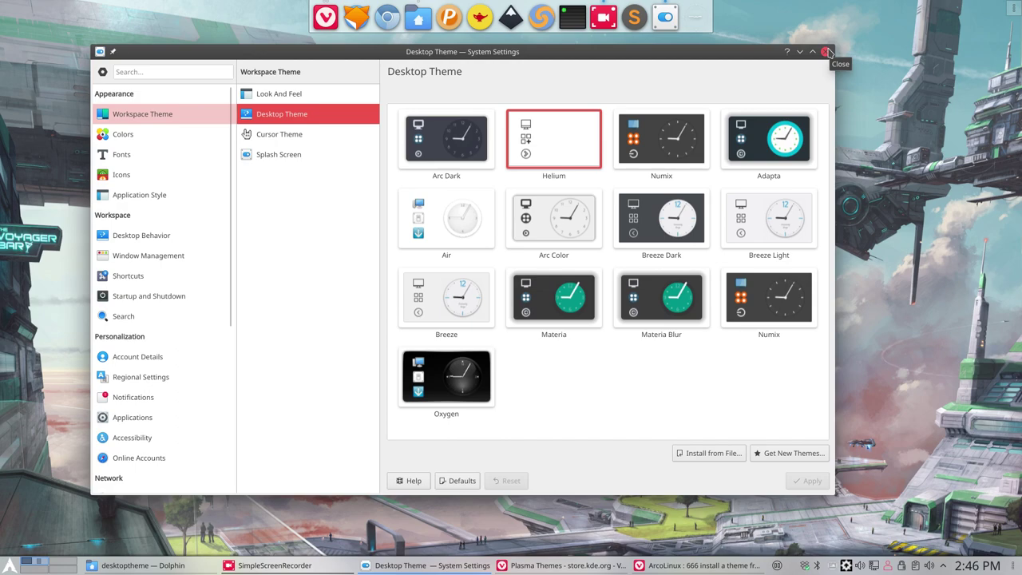
left_click(828, 51)
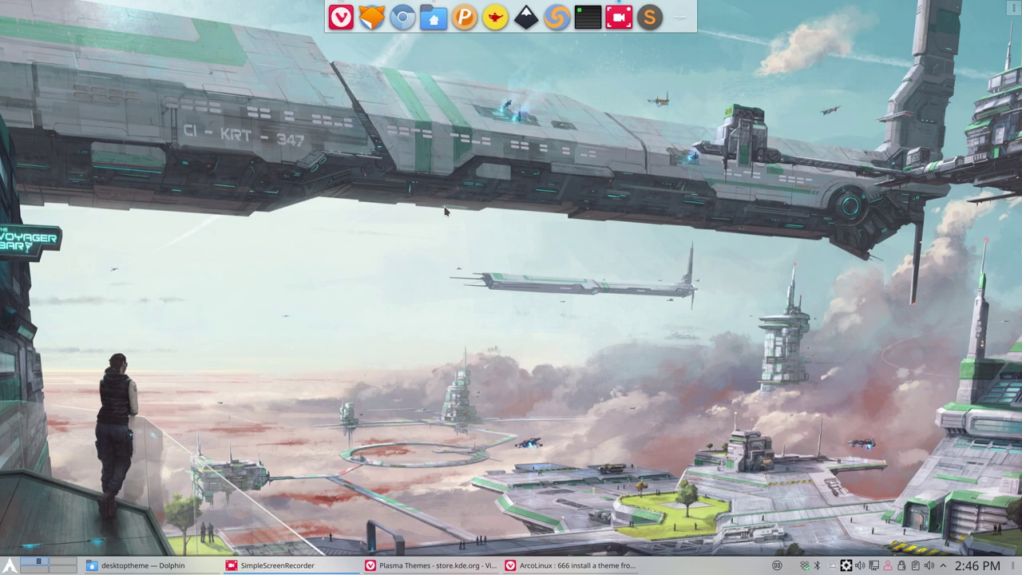
Step: Search the application launcher for 'soft' and launch Discover from the results
left_click(10, 566)
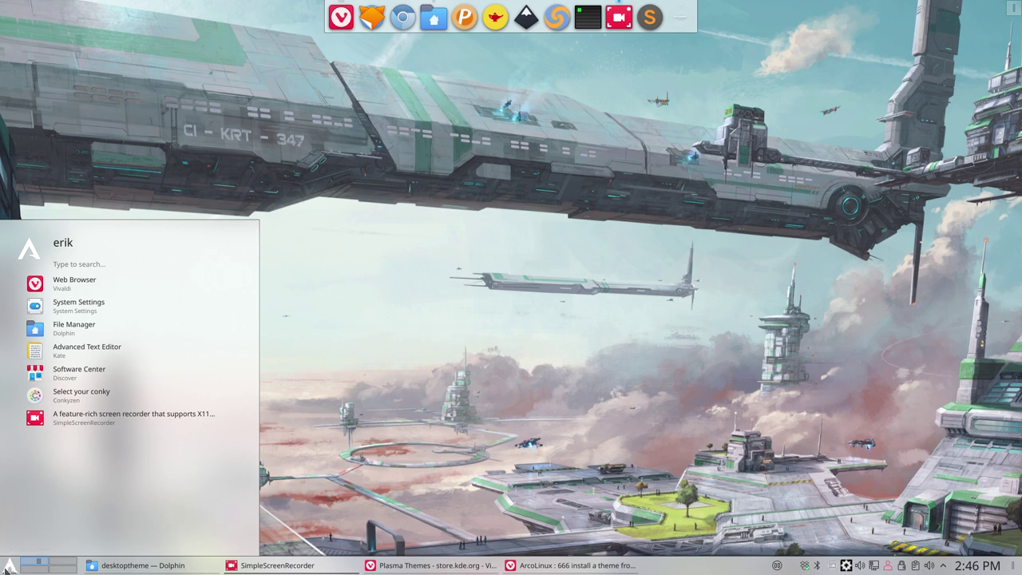
type("softwar")
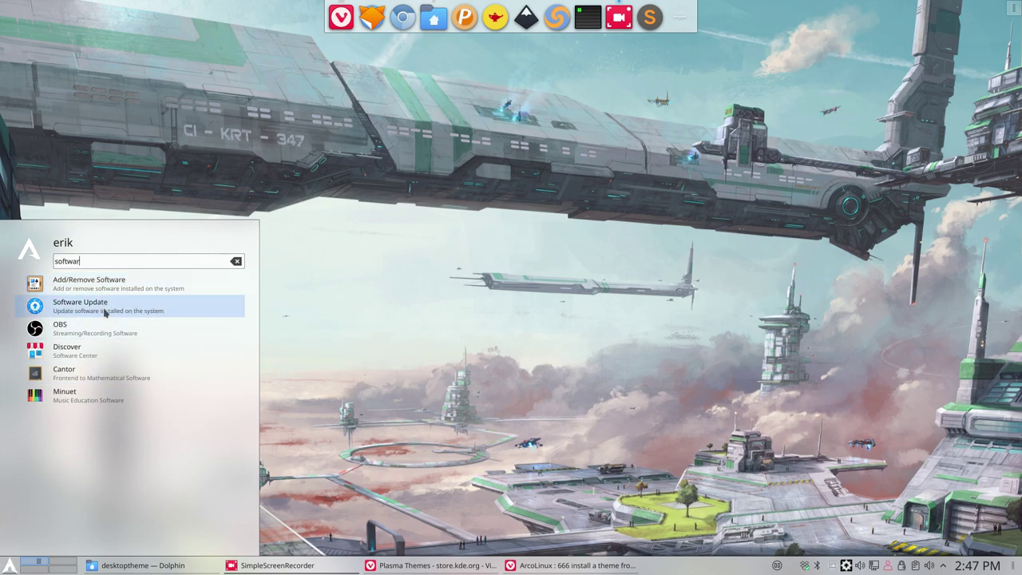
left_click(76, 351)
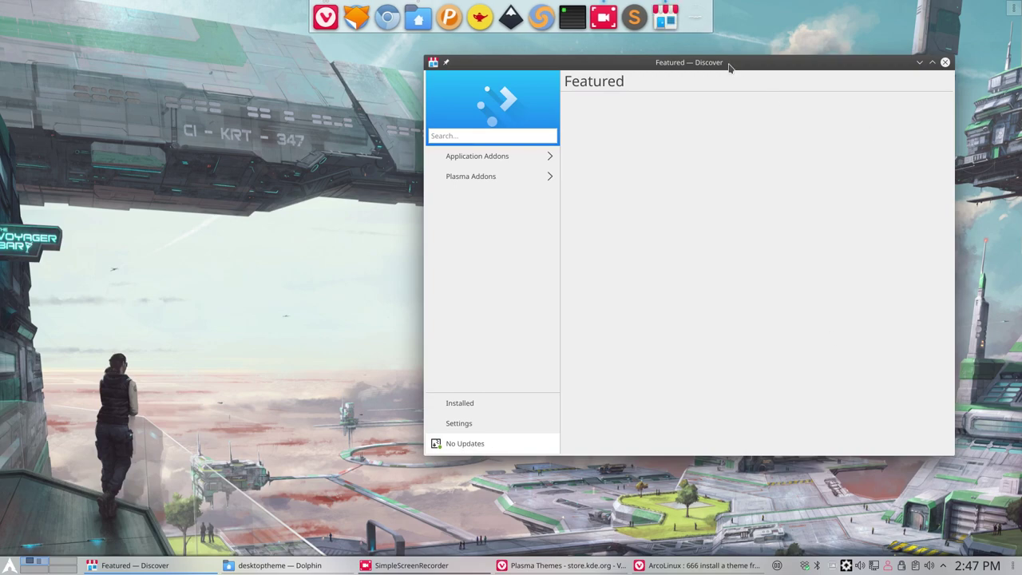
Step: Move Discover left, glance at Application Addons, then open the Plasma Addons section
left_click_drag(729, 67, 478, 67)
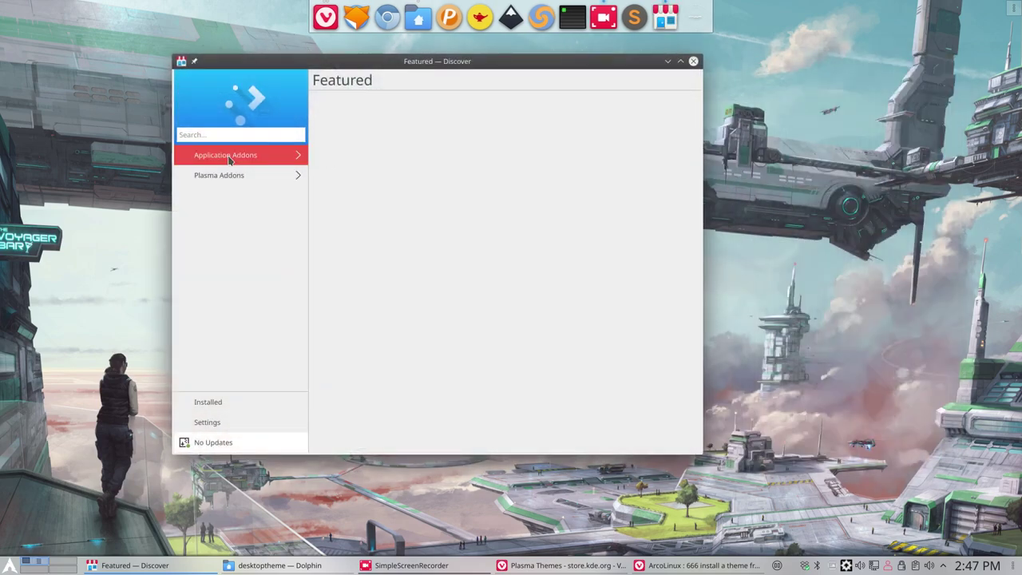
left_click(227, 155)
scroll(232, 230, "down", 10)
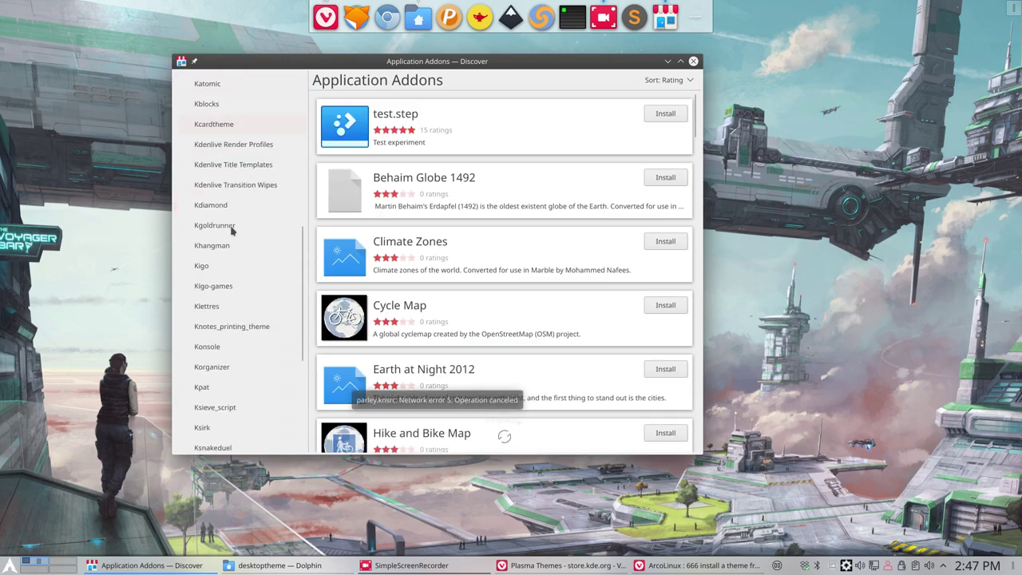
scroll(224, 192, "up", 10)
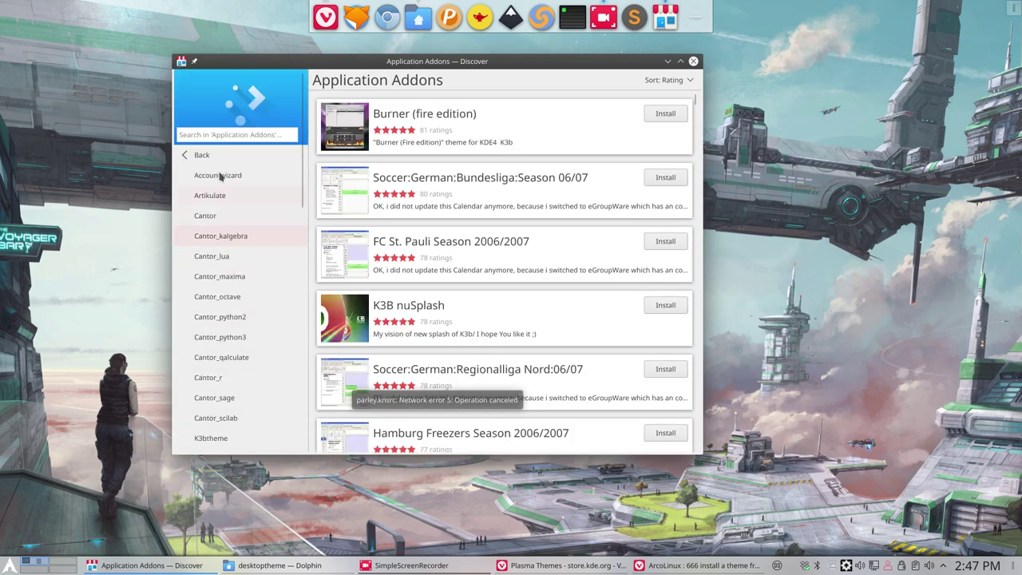
left_click(216, 155)
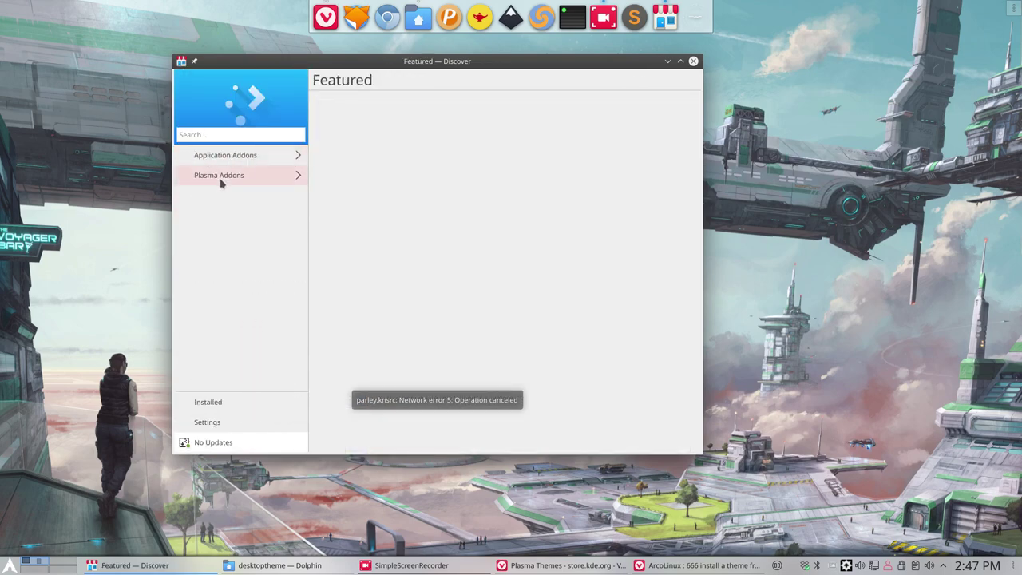
left_click(222, 183)
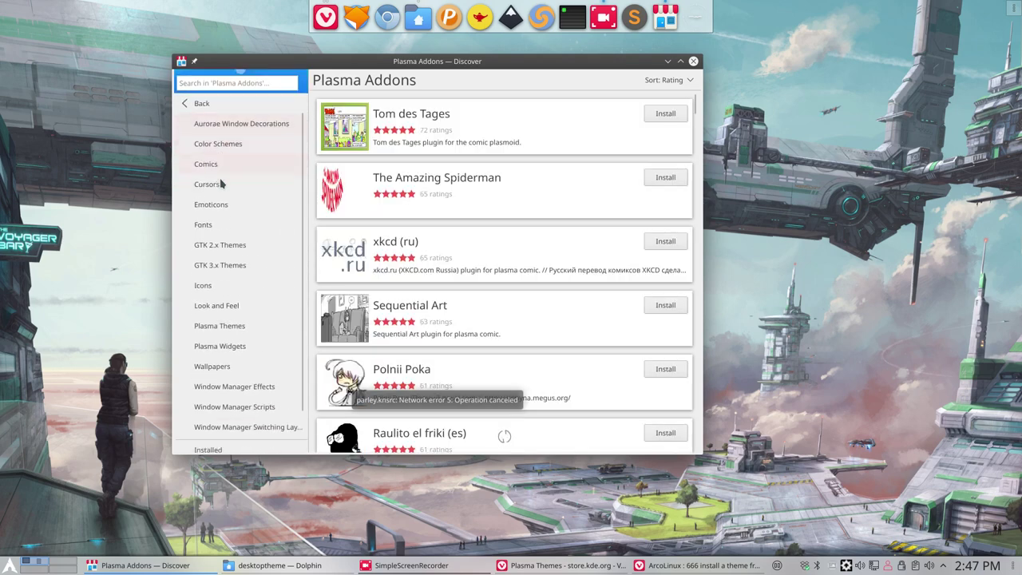
scroll(222, 184, "down", 2)
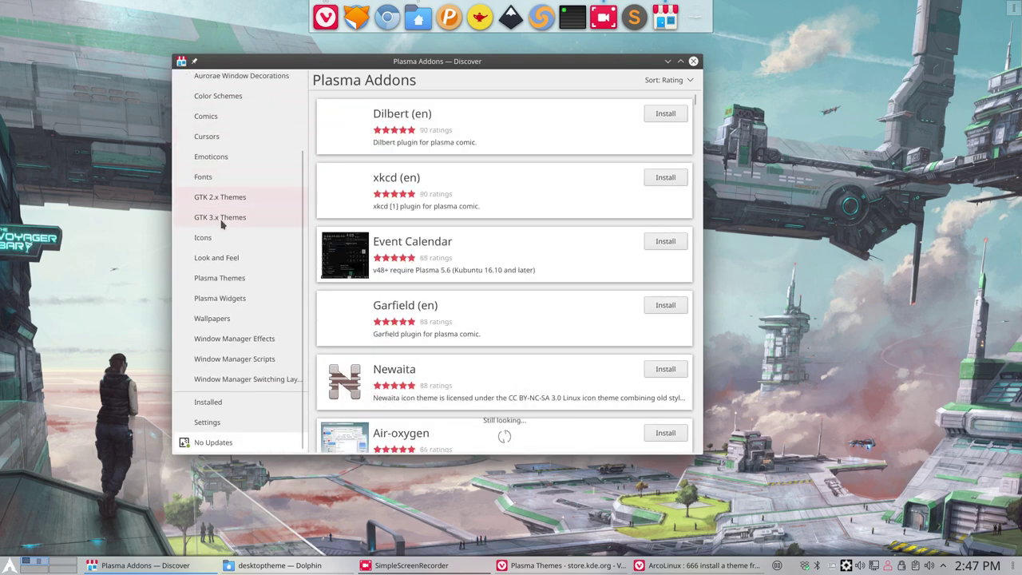
Step: List Discover's Look and Feel themes, then check installed Look And Feel themes in System Settings
left_click(218, 265)
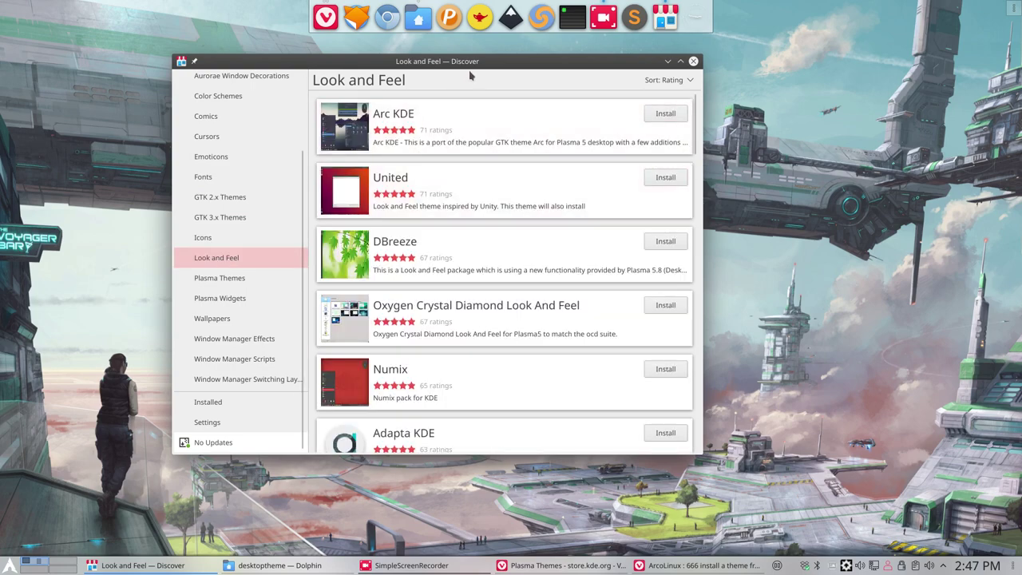
left_click_drag(477, 64, 769, 66)
left_click(9, 565)
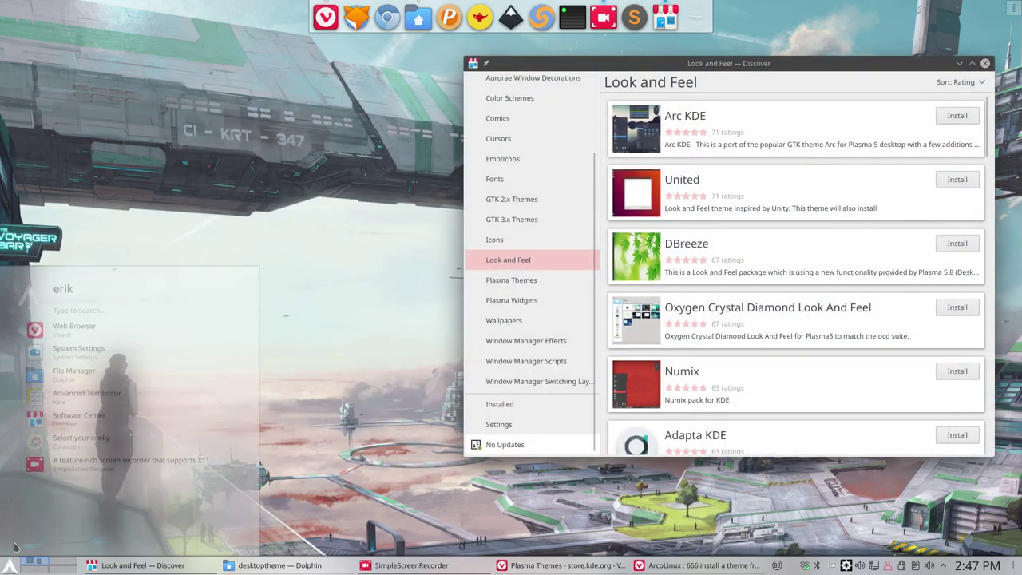
left_click(70, 311)
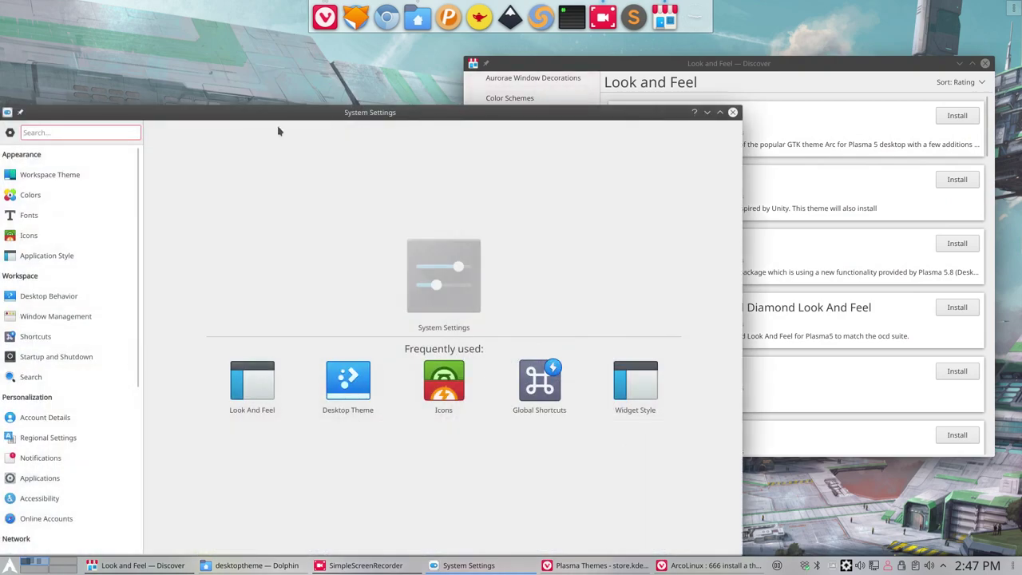
left_click_drag(283, 121, 314, 95)
left_click(192, 131)
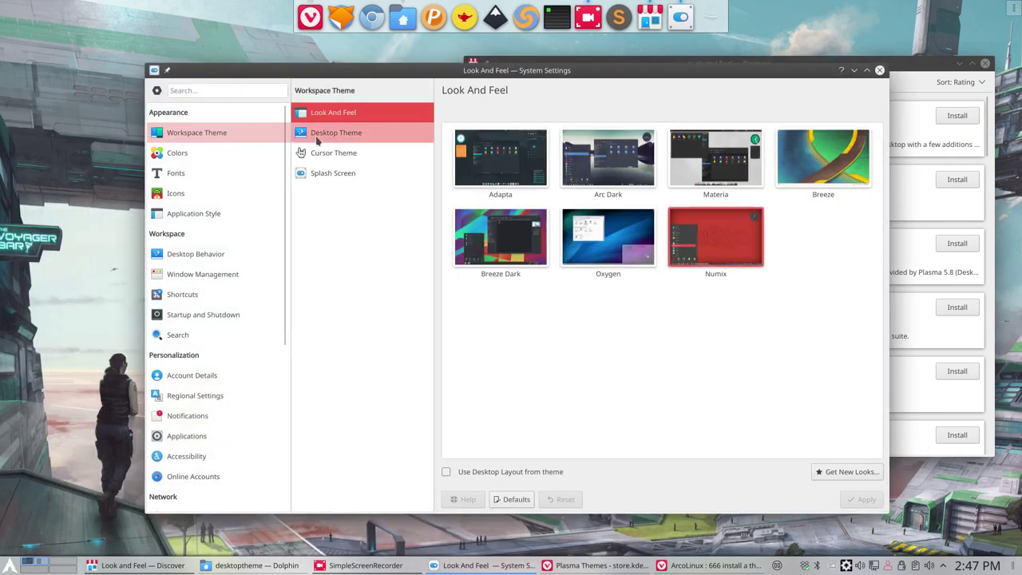
Step: Close System Settings and move Discover back toward the centre of the screen
mouse_move(415, 62)
left_mouse_down()
mouse_move(365, 86)
mouse_move(320, 57)
left_mouse_up()
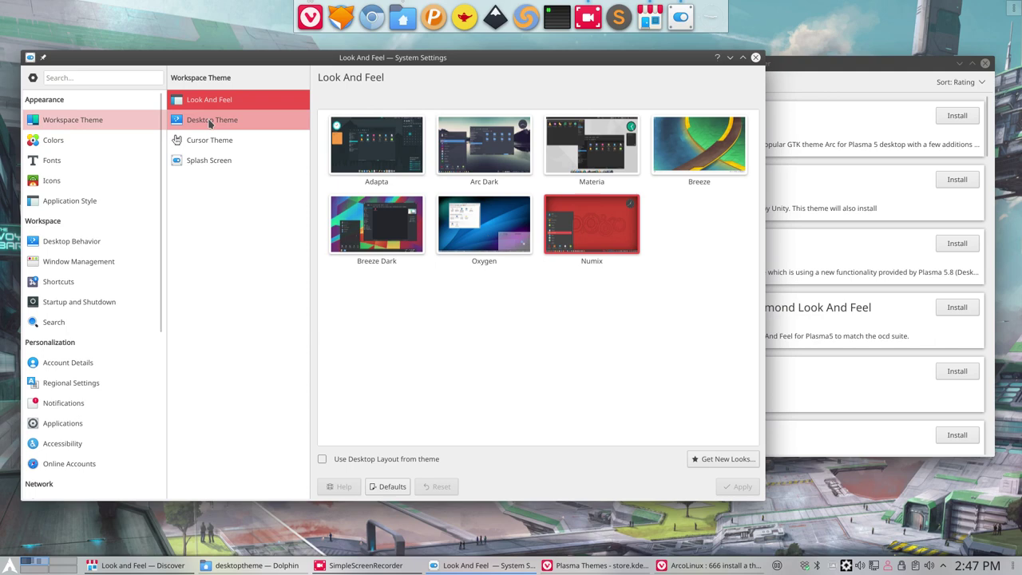
left_click(756, 60)
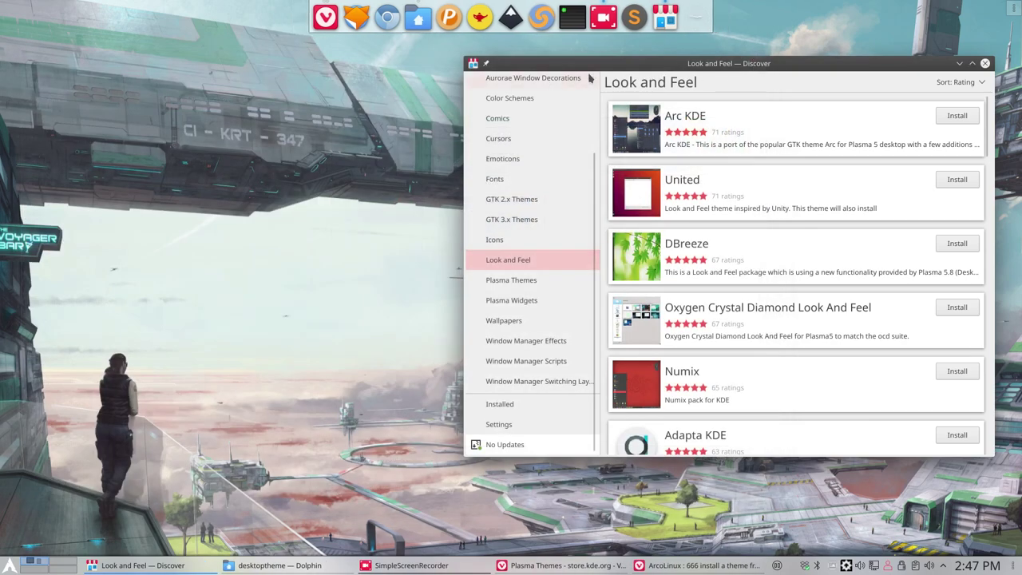
left_click_drag(730, 64, 473, 80)
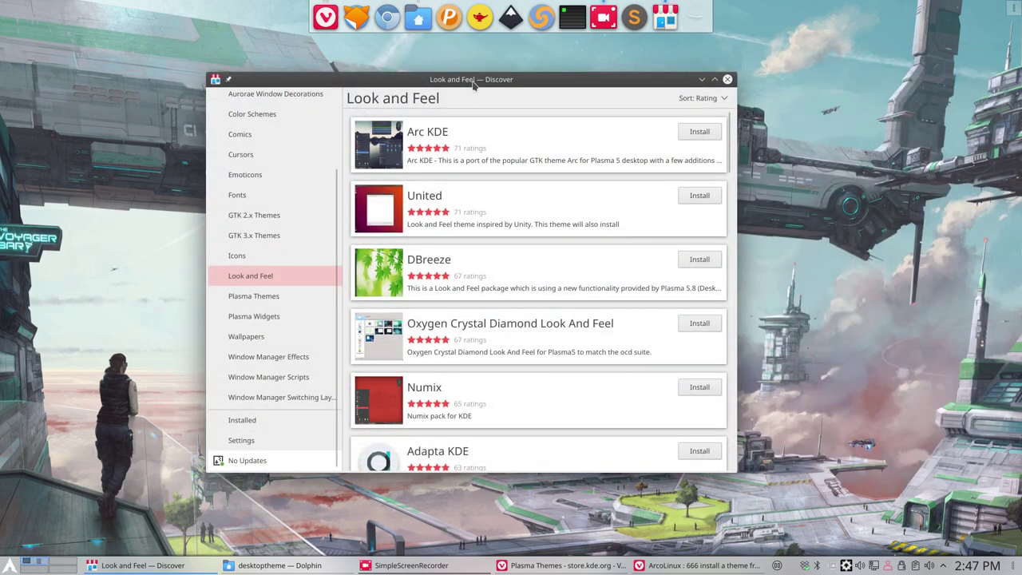
Step: Open the Numix Look and Feel details page and install the Numix pack
left_click(473, 397)
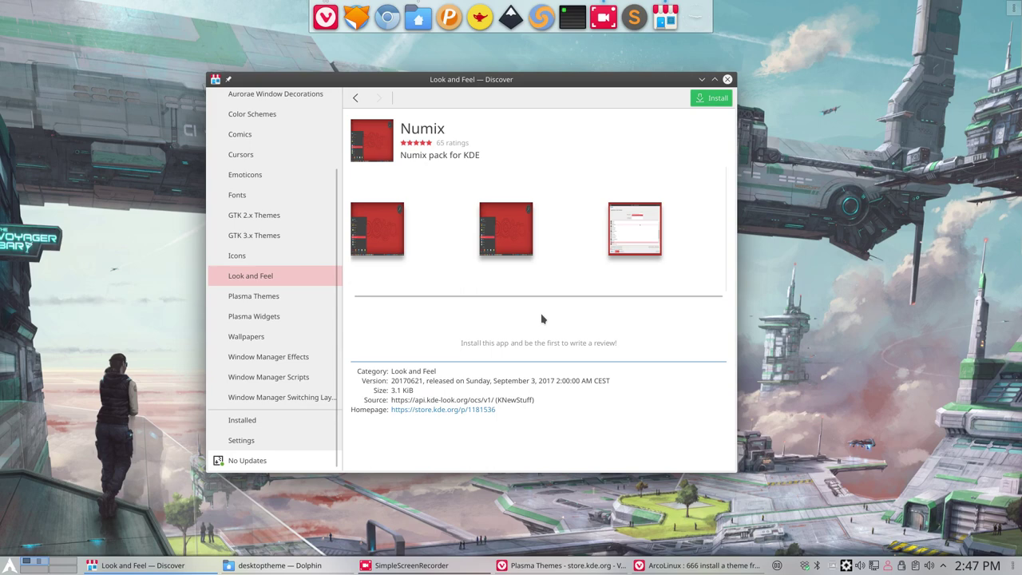
left_click(710, 100)
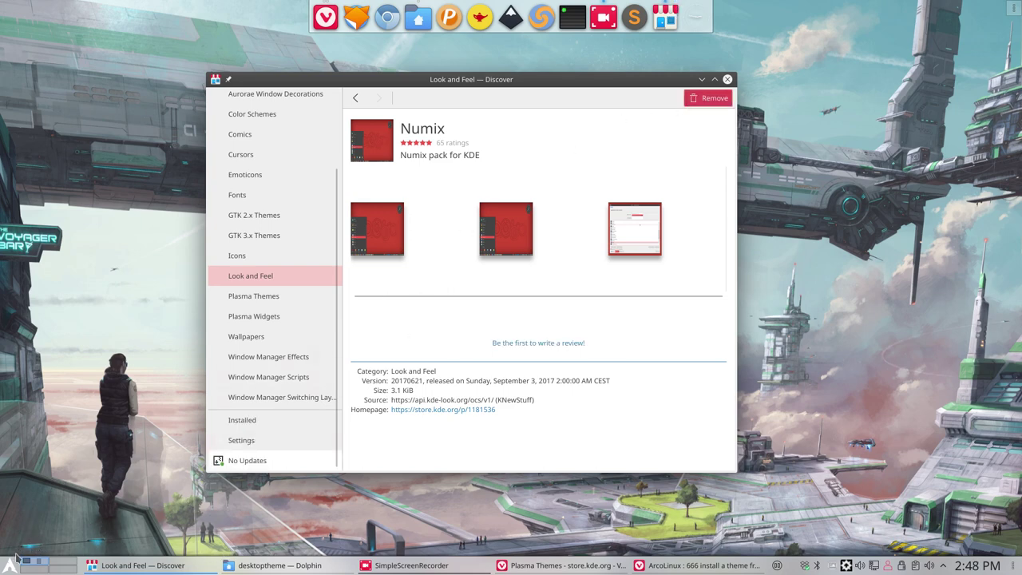
left_click(9, 565)
Step: Confirm Numix under System Settings' Workspace Theme, then return to Discover's Look and Feel list
left_click(74, 304)
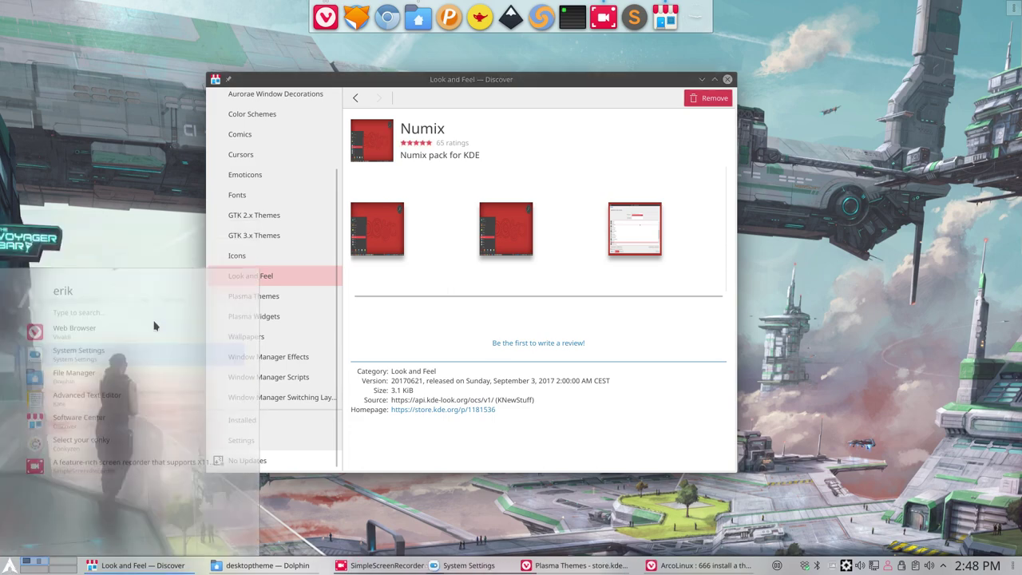
left_click(349, 182)
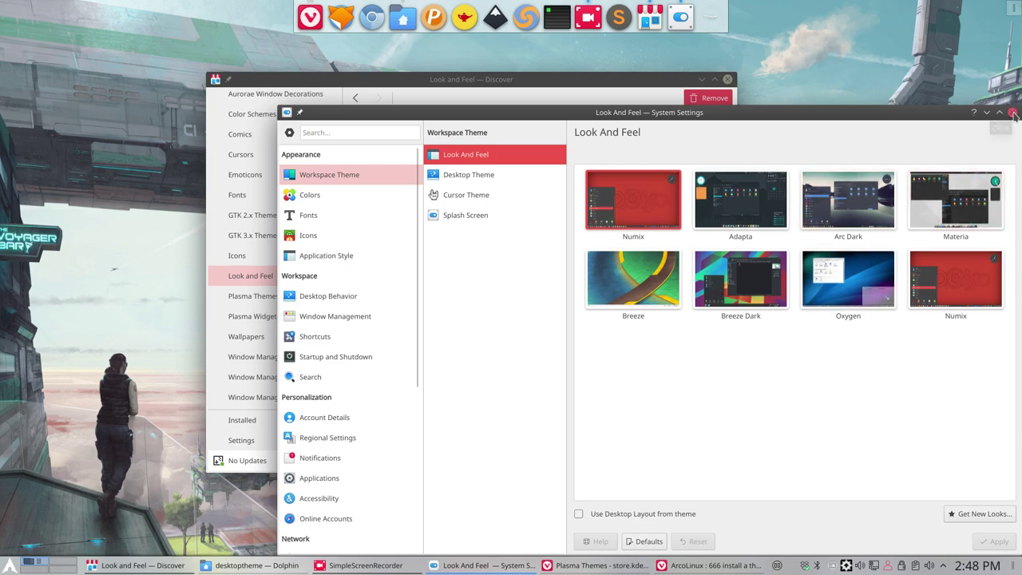
left_click(1011, 112)
left_click(256, 277)
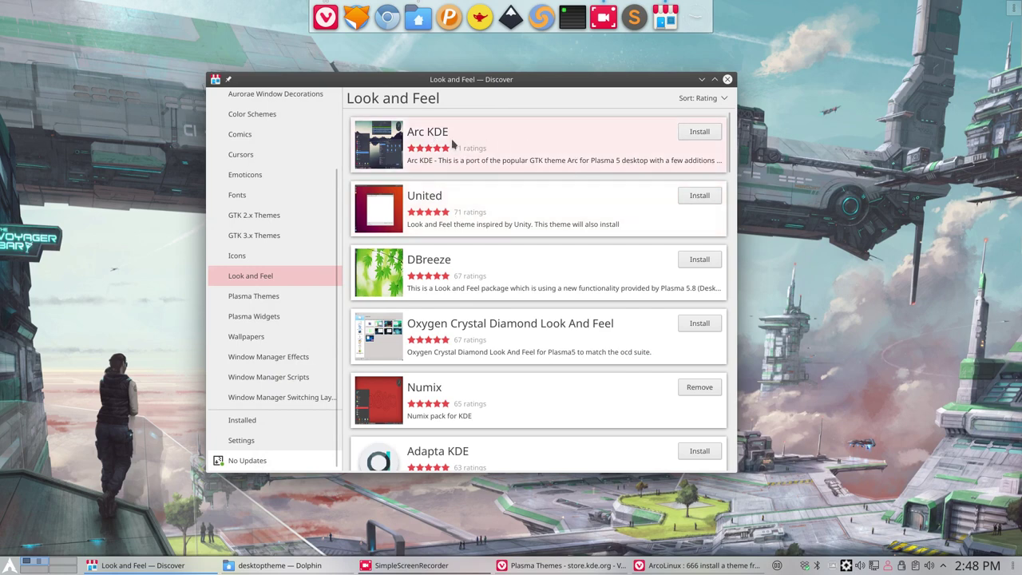
Step: Install Arc KDE, then view DBreeze's details and its enlarged first screenshot
left_click(697, 133)
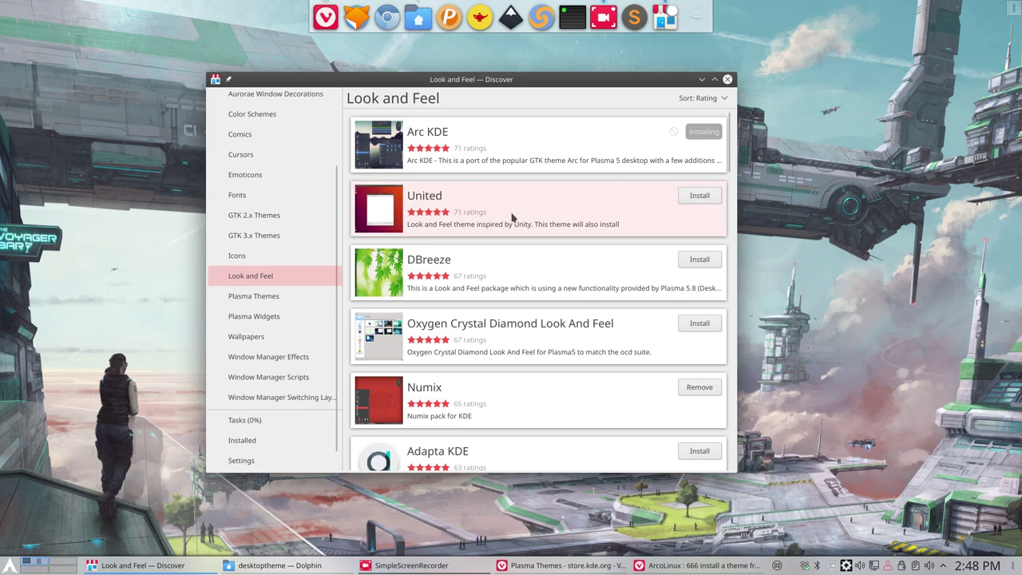
scroll(419, 206, "down", 2)
left_click(399, 148)
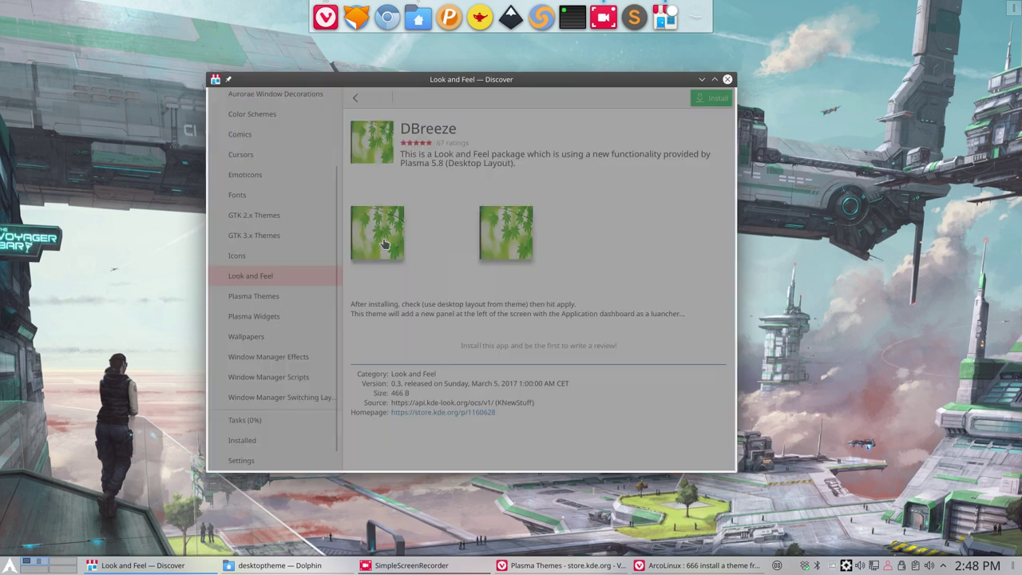
left_click(385, 244)
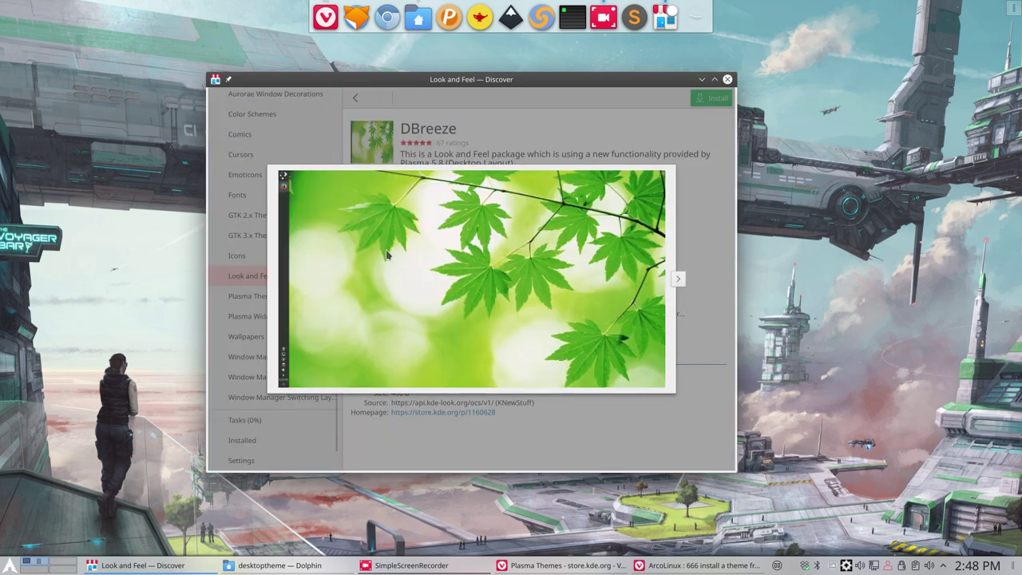
left_click(696, 228)
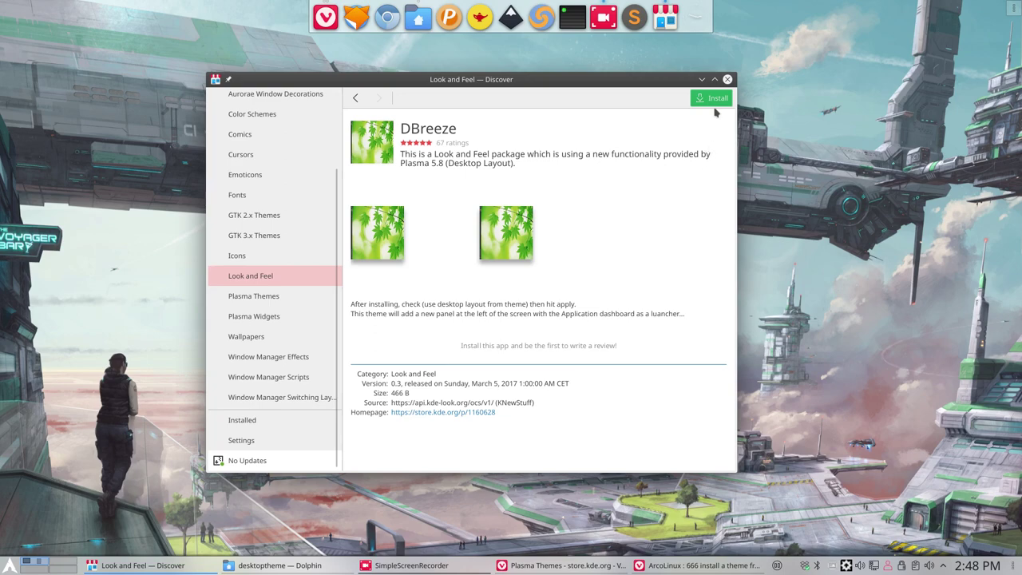
Step: Scroll the Look and Feel list and preview the Black theme's first screenshot
left_click(355, 97)
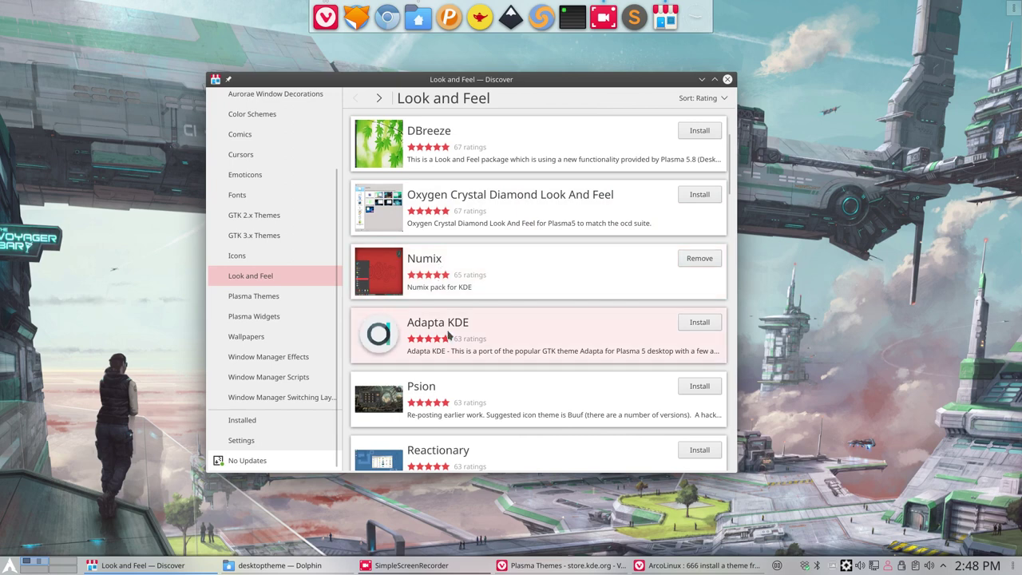
scroll(448, 335, "down", 1)
scroll(448, 335, "down", 2)
scroll(448, 335, "down", 3)
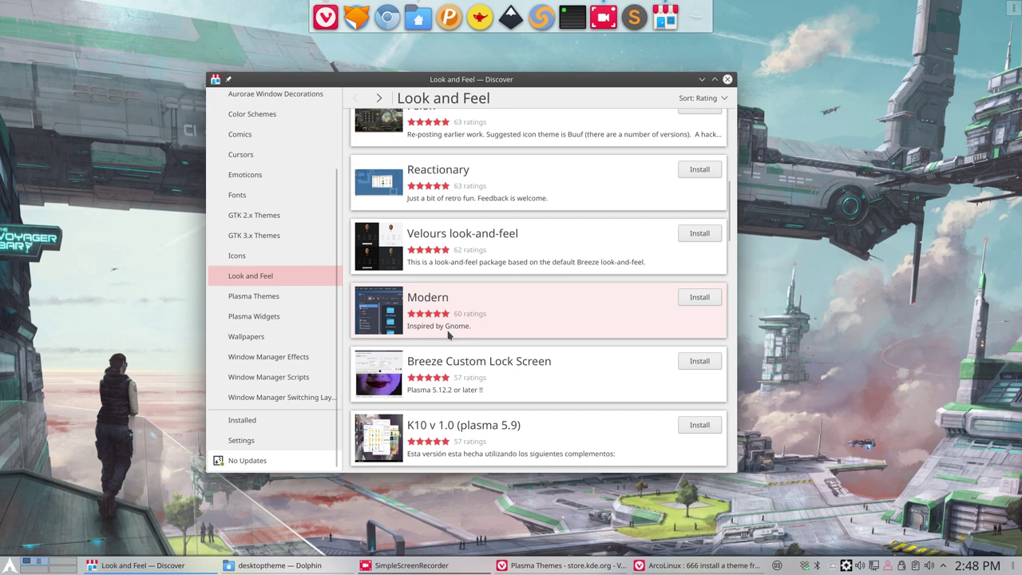
scroll(448, 335, "down", 1)
scroll(448, 335, "down", 2)
scroll(448, 335, "down", 2)
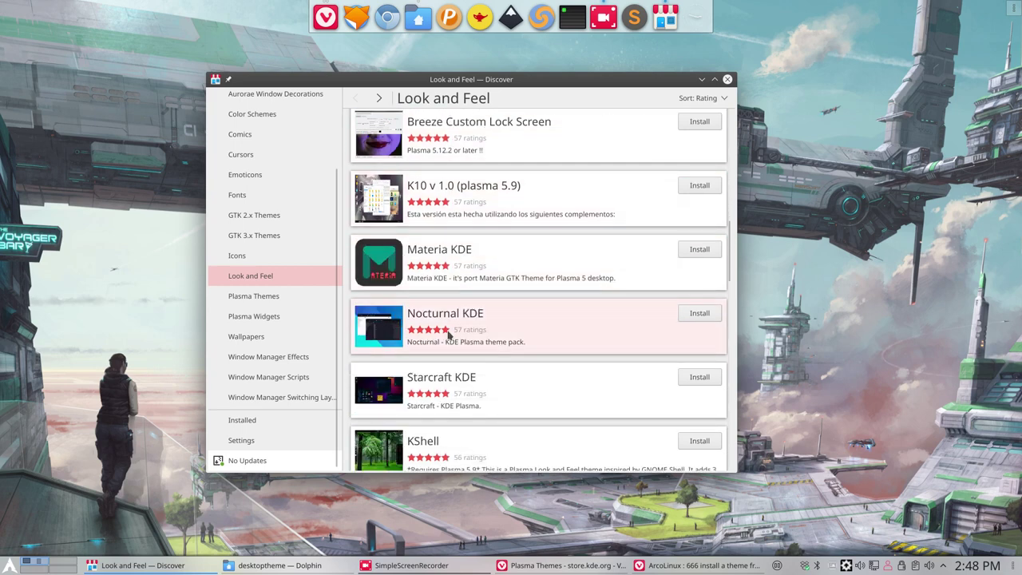
scroll(448, 335, "down", 2)
scroll(448, 335, "down", 1)
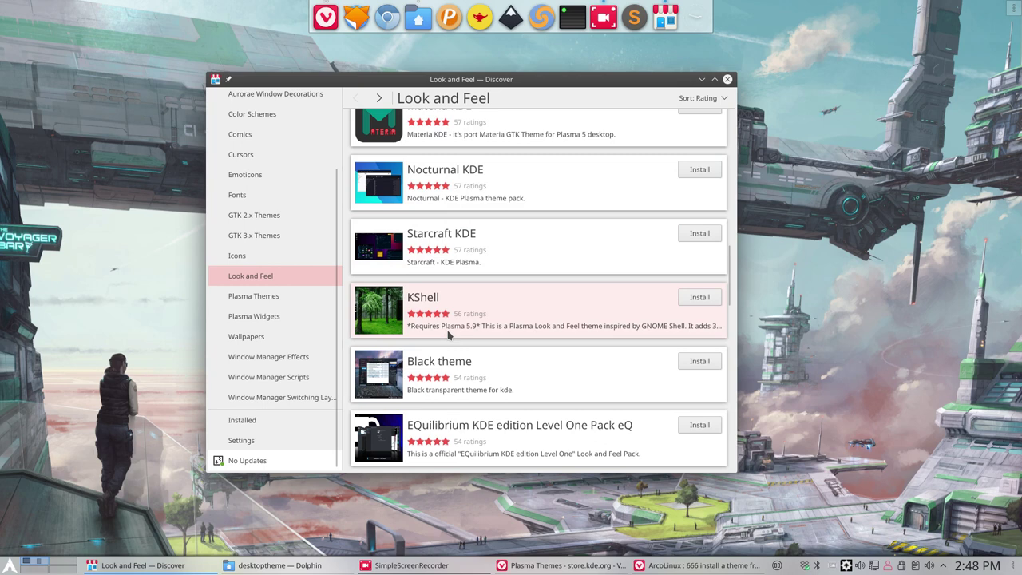
scroll(448, 335, "down", 2)
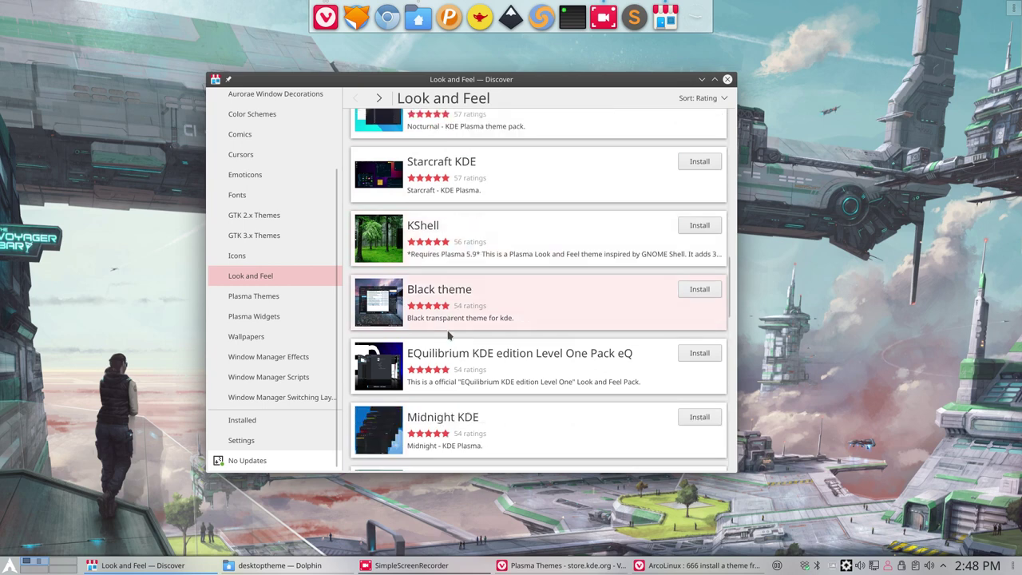
scroll(448, 336, "down", 1)
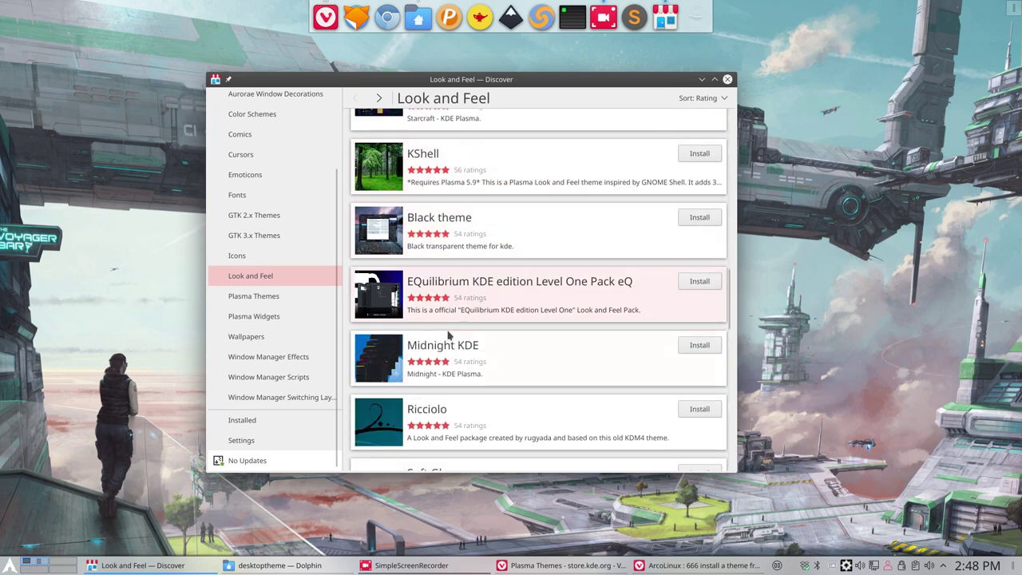
left_click(459, 238)
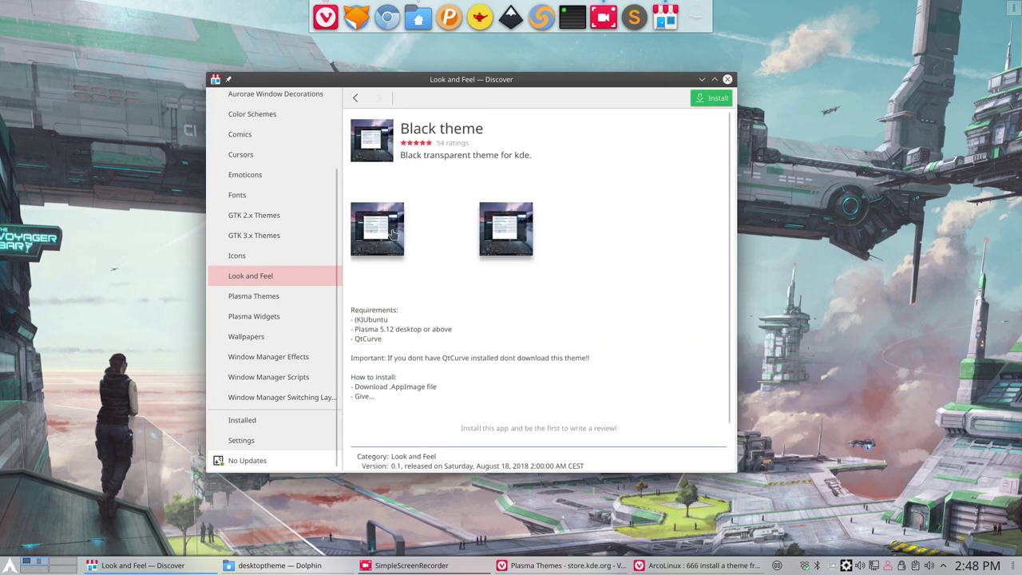
left_click(387, 235)
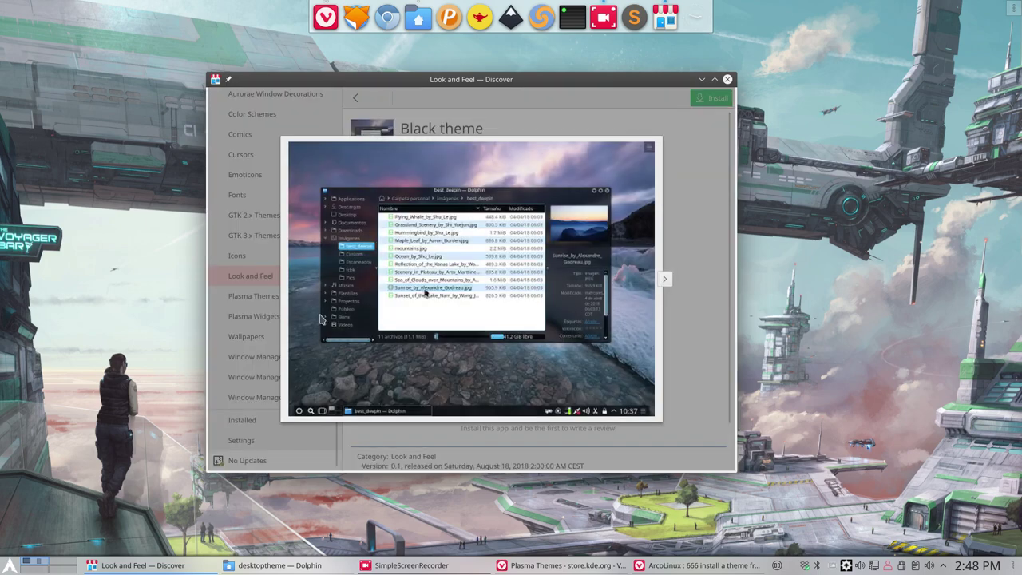
left_click(267, 326)
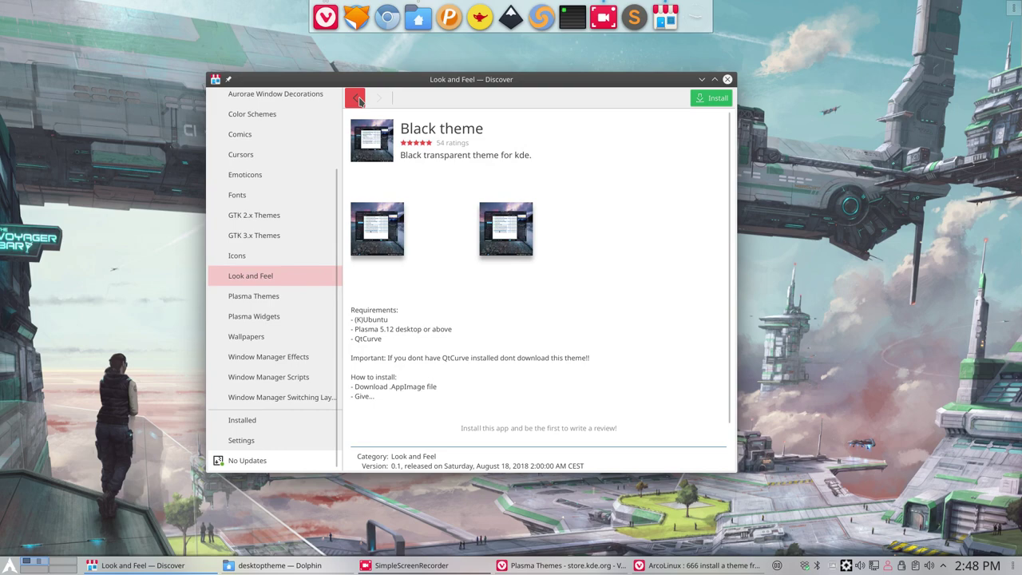
left_click(356, 98)
Step: Scroll further and preview a Windows10 dark screenshot, returning to the list
scroll(461, 301, "down", 2)
scroll(461, 302, "down", 4)
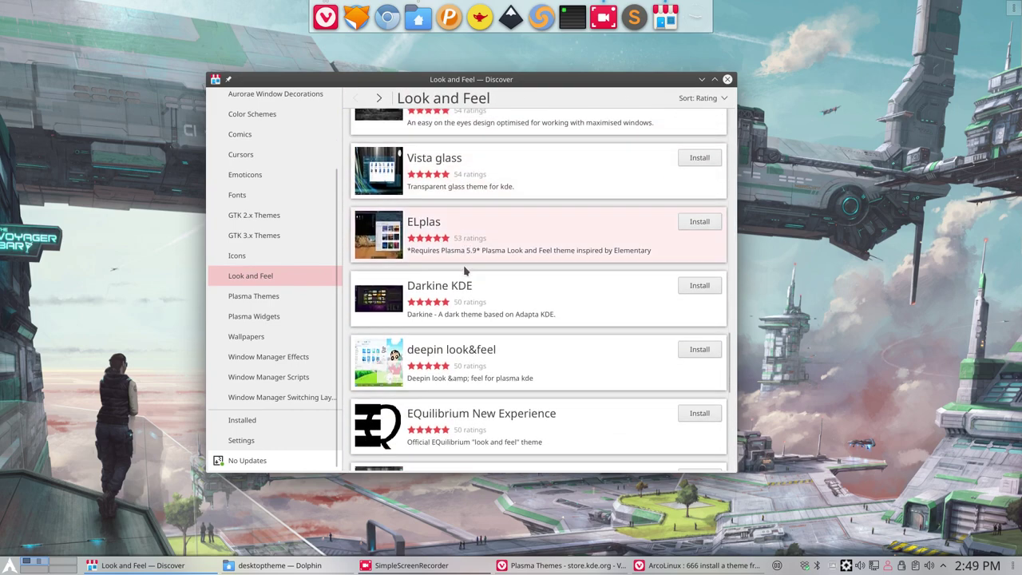
scroll(466, 274, "down", 2)
scroll(465, 274, "down", 2)
scroll(466, 274, "down", 4)
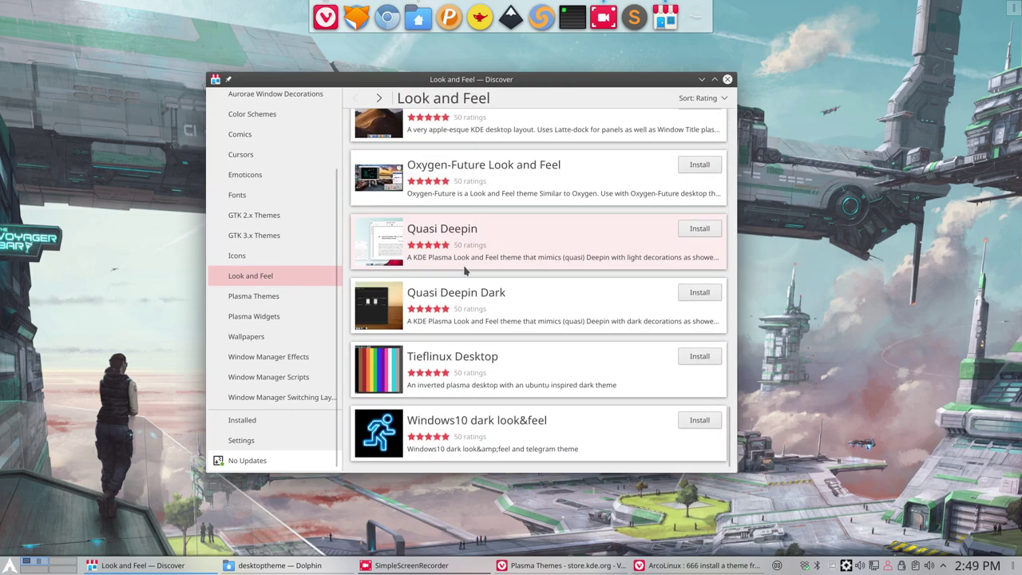
left_click(489, 429)
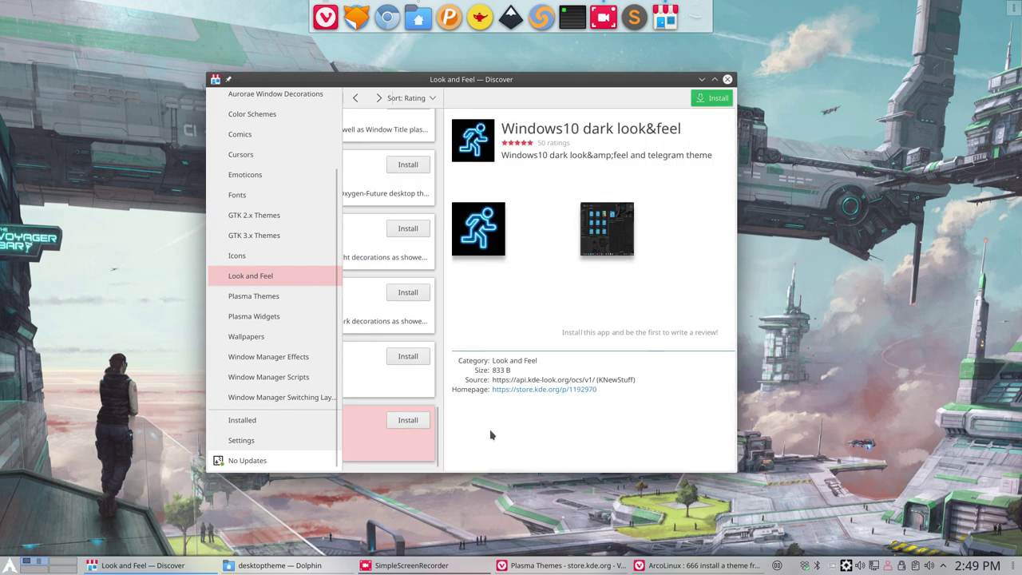
left_click(487, 232)
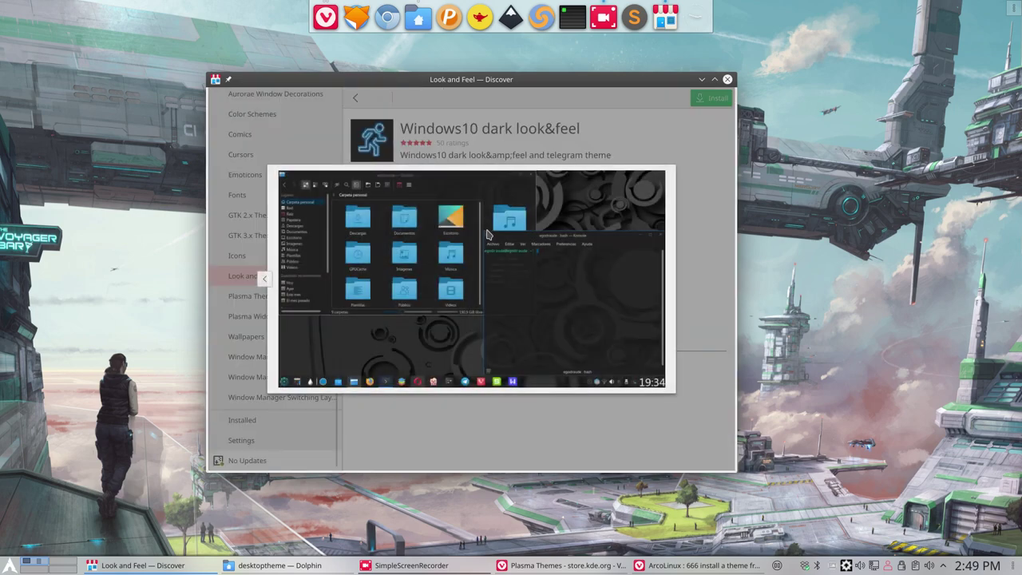
left_click(548, 413)
left_click(357, 98)
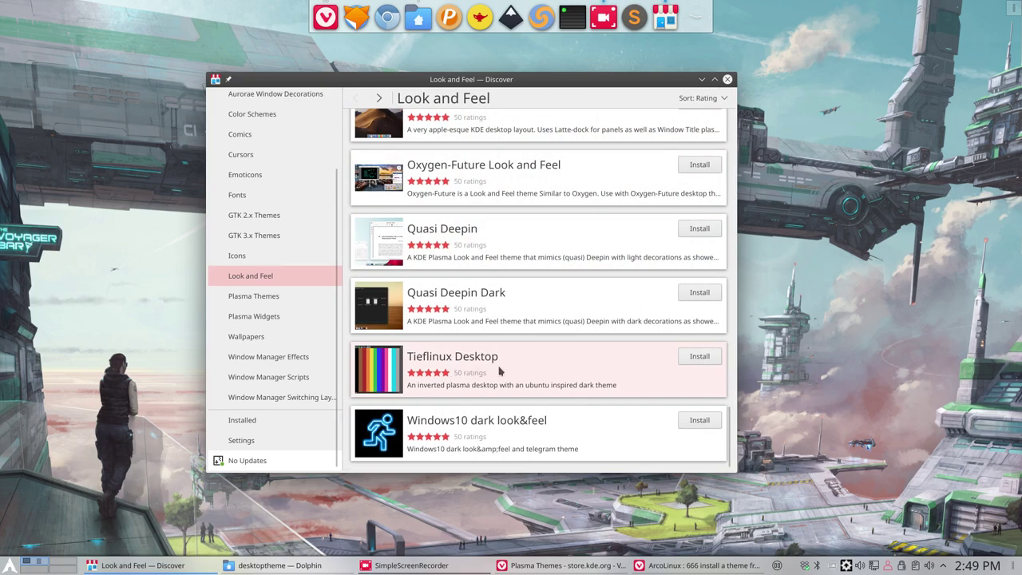
Step: Preview Quasi Deepin Dark's second screenshot, then switch to the Plasma Themes category
left_click(492, 330)
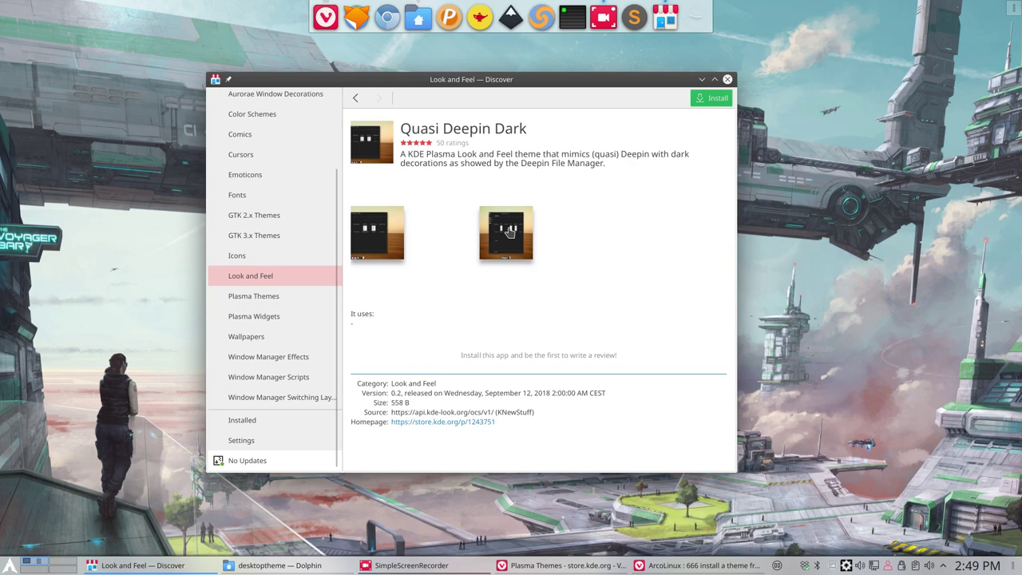
left_click(508, 232)
left_click(230, 218)
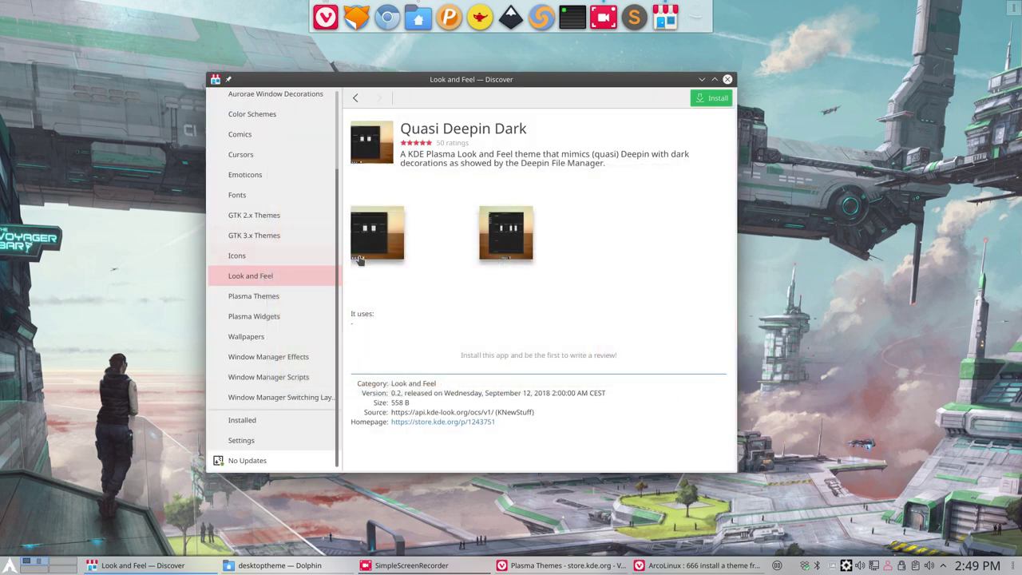
left_click(273, 297)
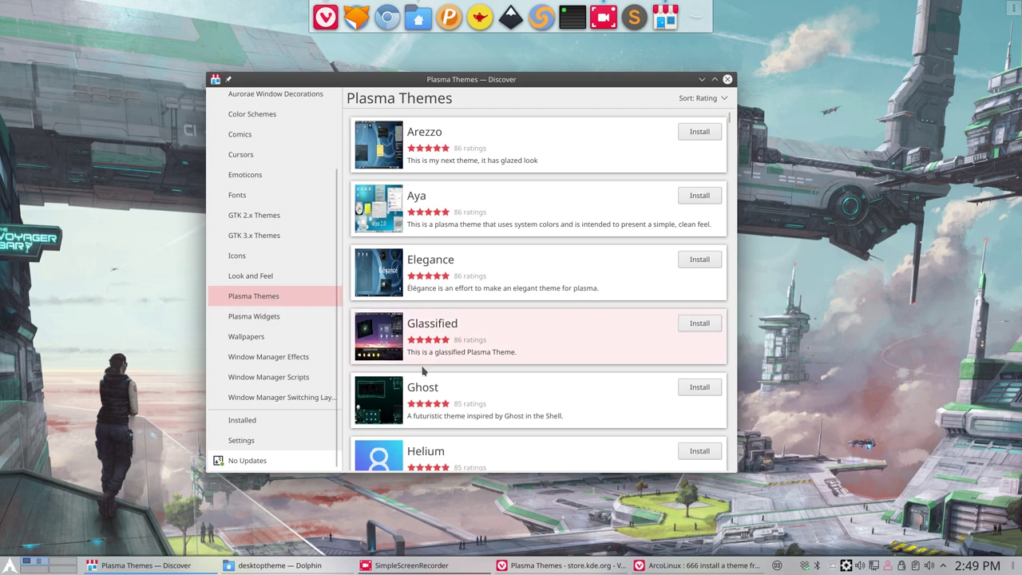
Step: Scroll the Plasma Themes list down and back to reach the Helium translucent theme
scroll(452, 256, "down", 3)
scroll(452, 179, "down", 4)
scroll(452, 179, "down", 1)
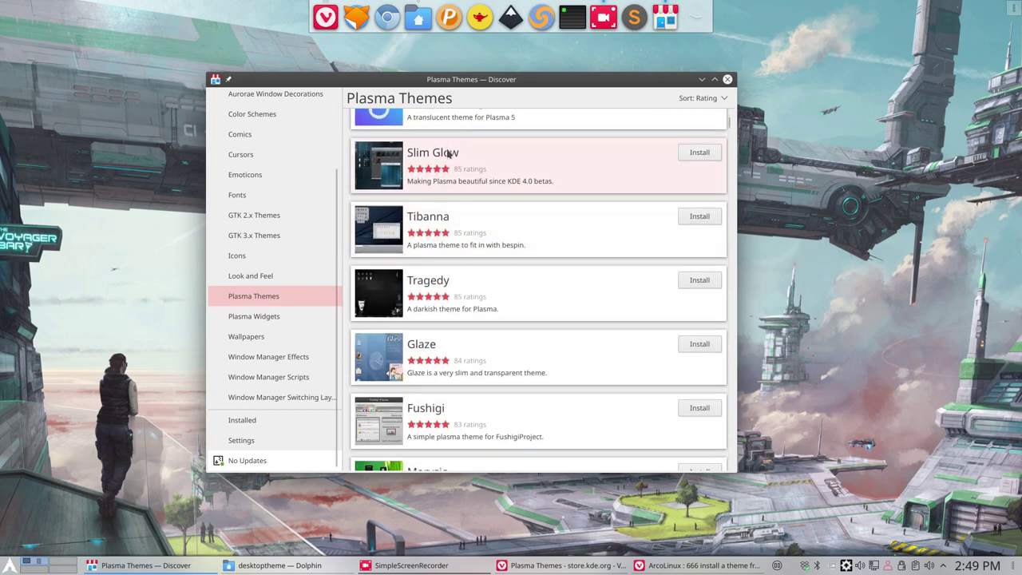
scroll(450, 160, "up", 1)
scroll(448, 156, "up", 1)
scroll(431, 150, "up", 1)
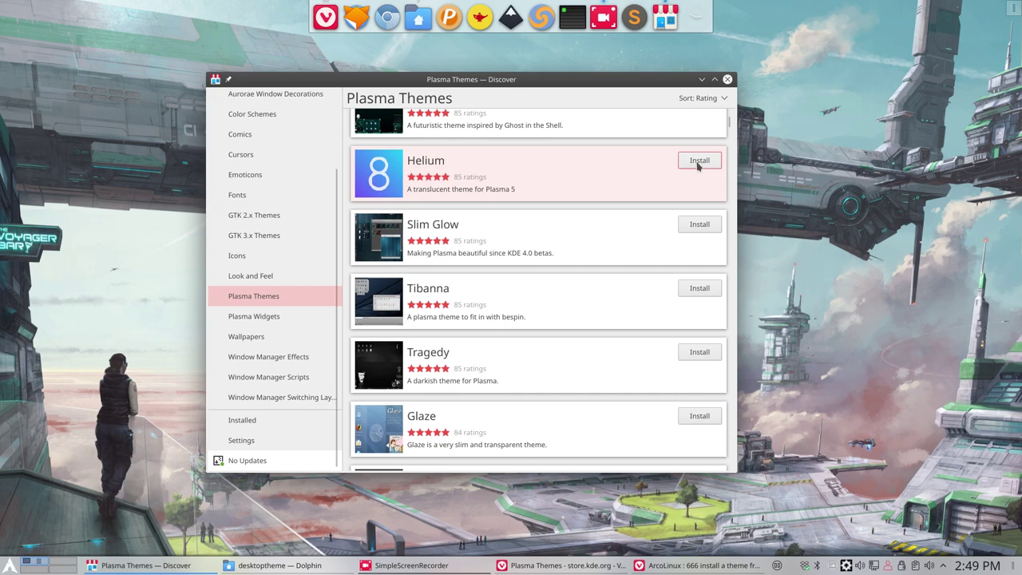
Step: Move Discover aside, bring the desktoptheme Dolphin window forward, and go up to plasma
mouse_move(550, 79)
left_mouse_down()
mouse_move(731, 80)
mouse_move(749, 69)
left_mouse_up()
left_click(419, 16)
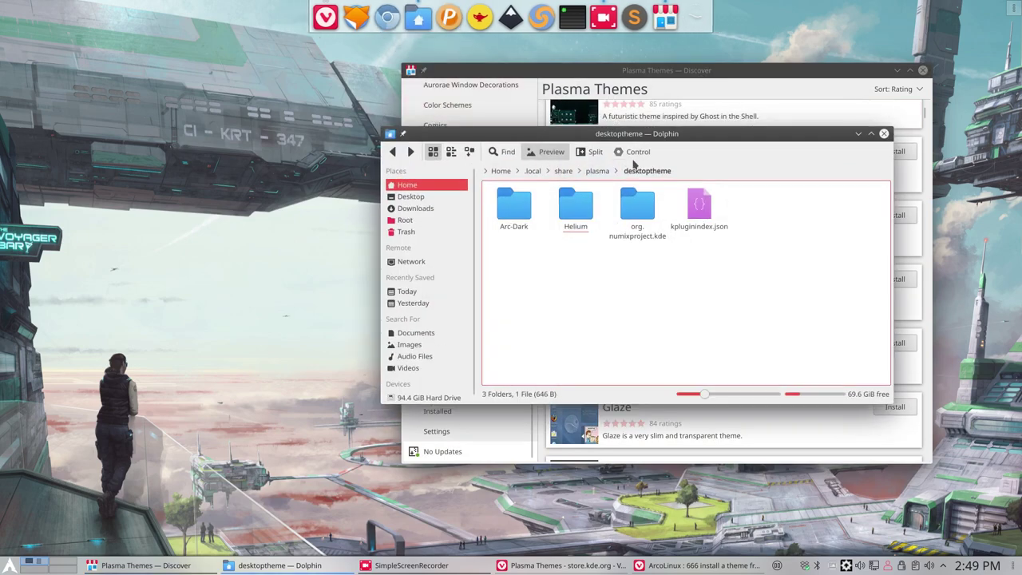
left_click_drag(655, 136, 325, 217)
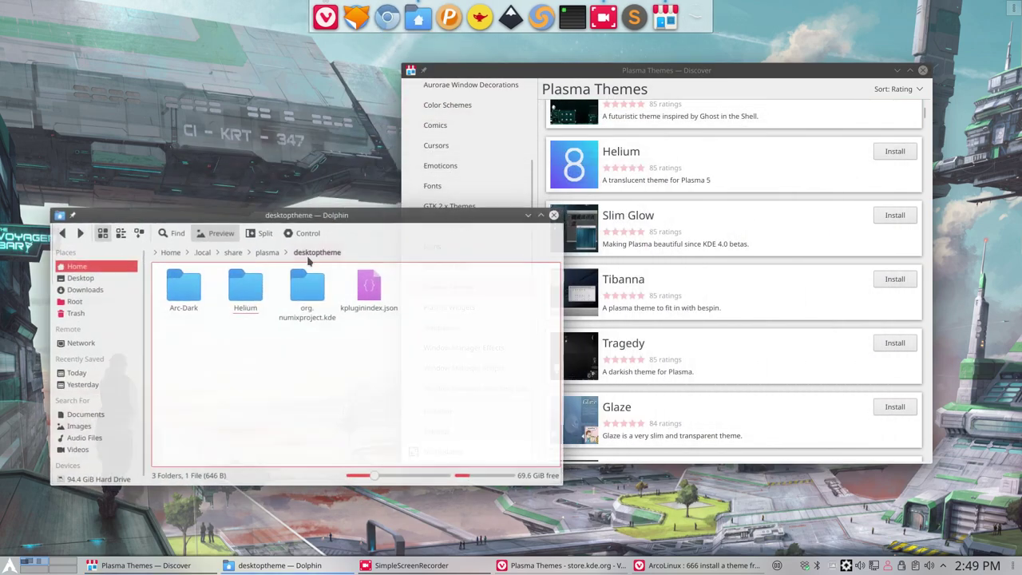
left_click(262, 252)
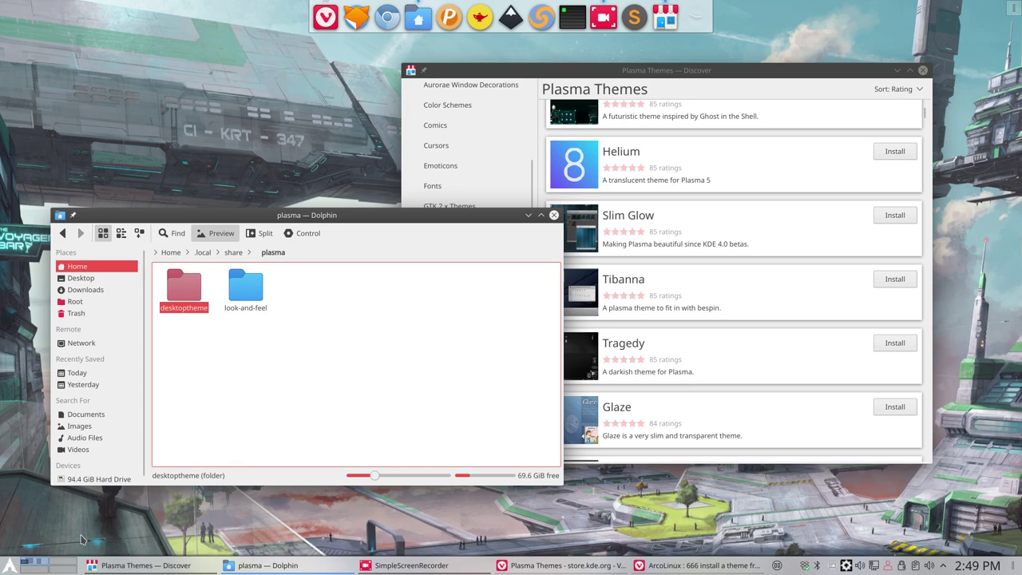
left_click(8, 565)
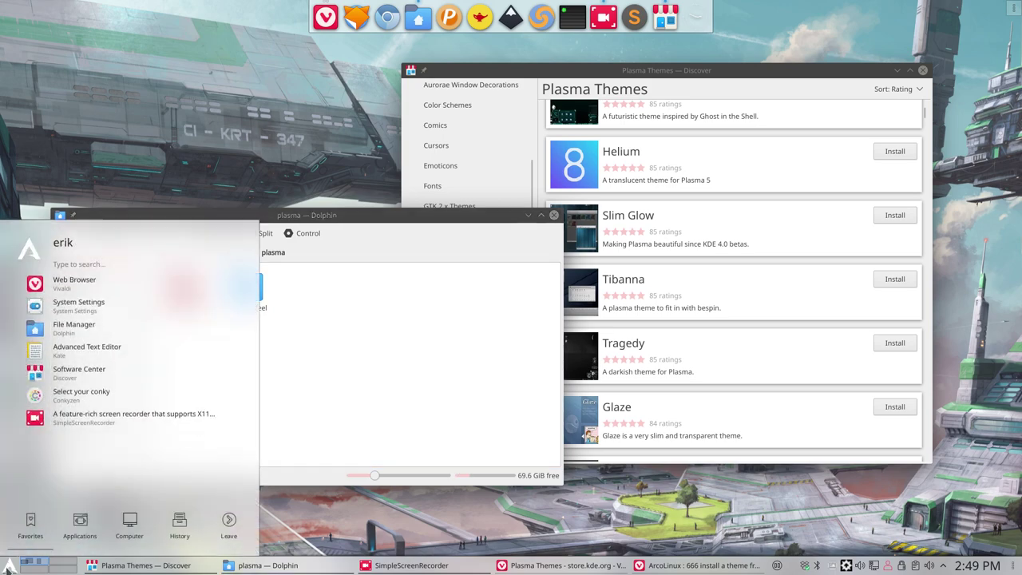
left_click(155, 308)
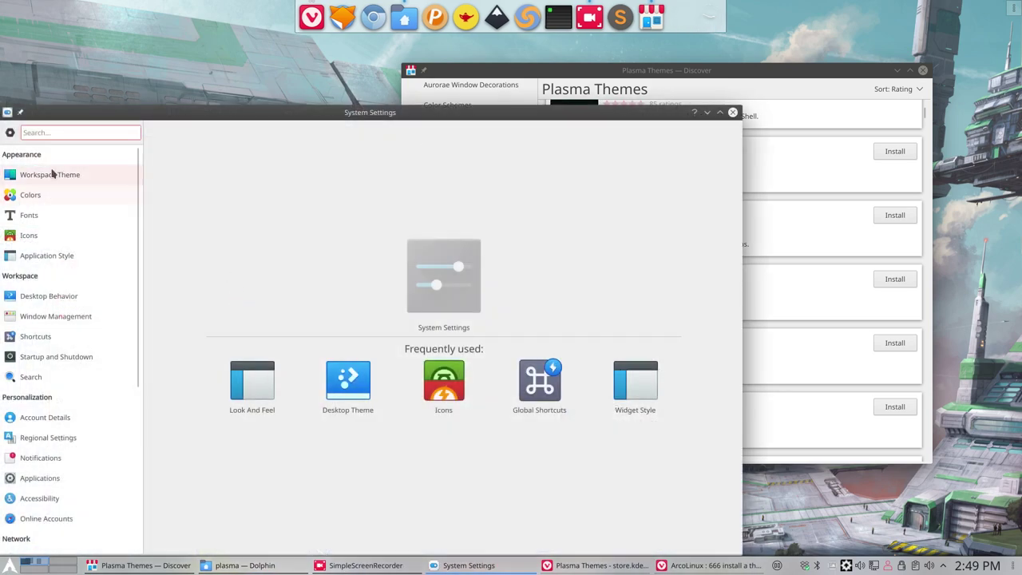
left_click(72, 175)
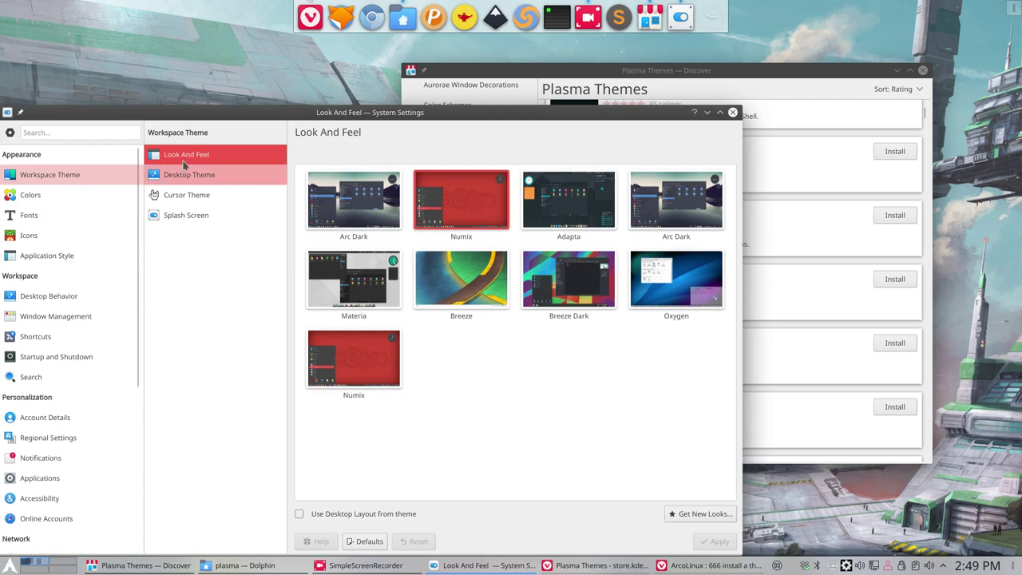
left_click(733, 113)
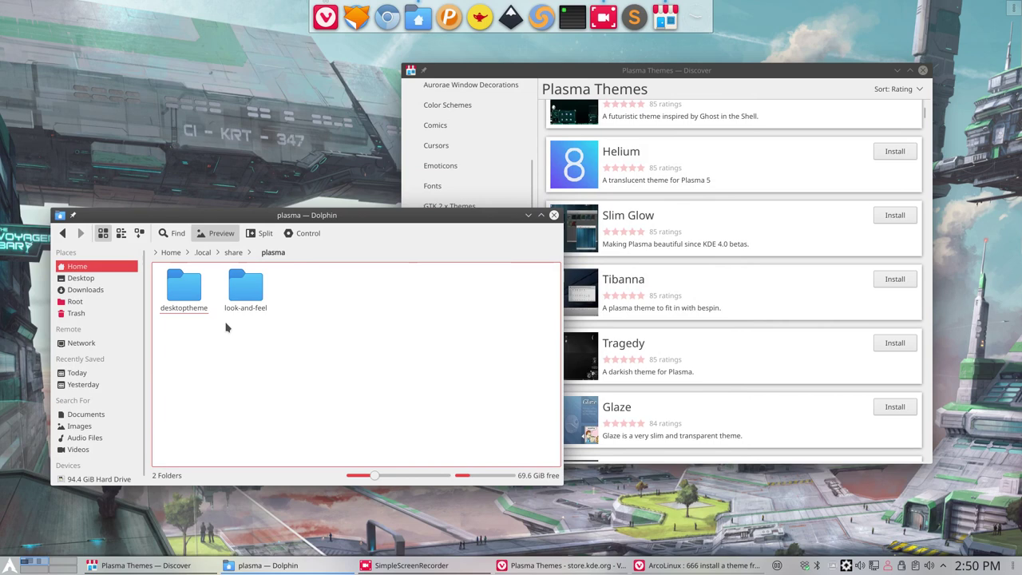
Step: Move the Helium folder in Dolphin's desktoptheme folder to the trash
left_click(192, 285)
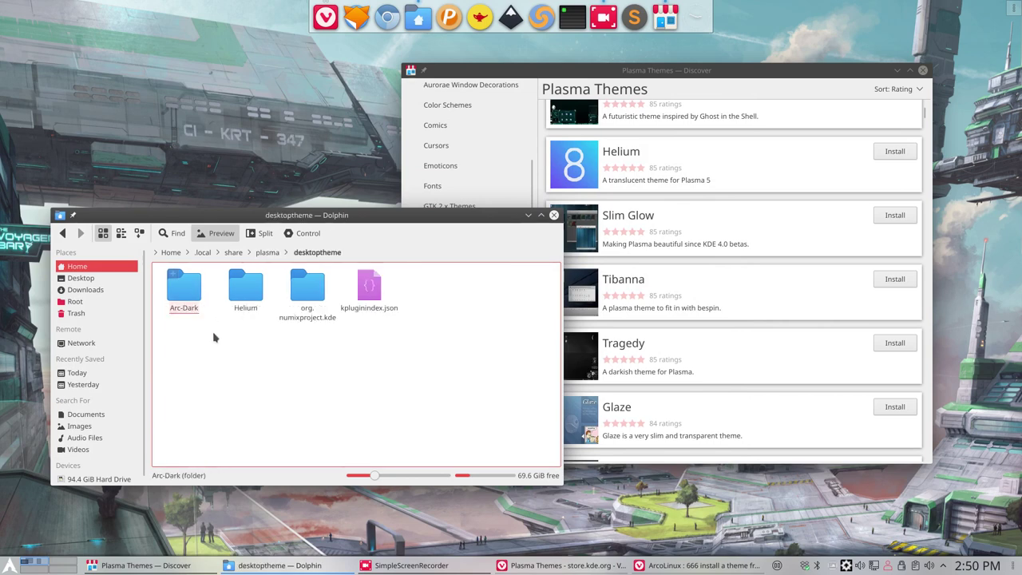
left_click(242, 295)
key("Delete")
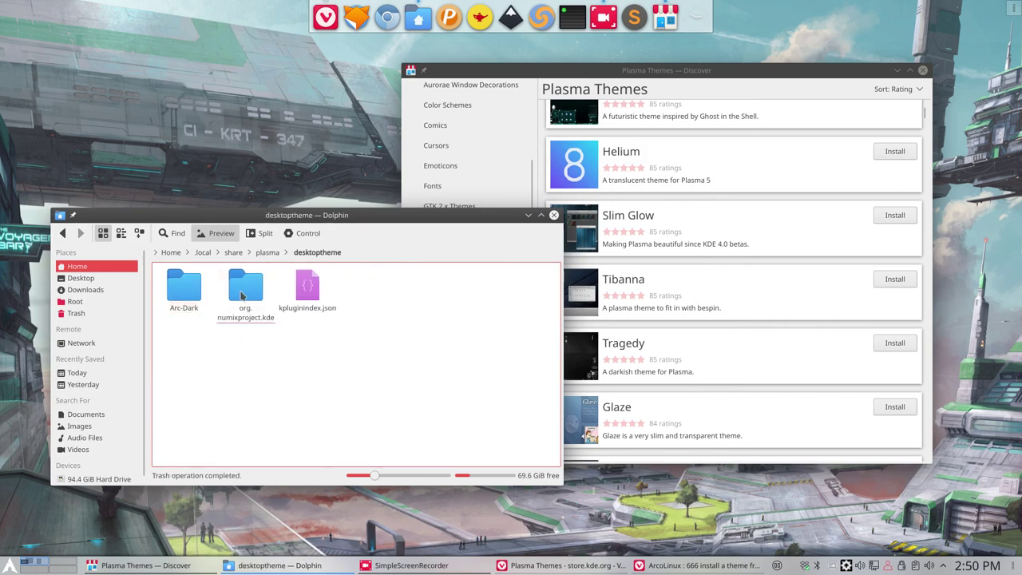
Step: Install, remove and reinstall the Helium theme in Discover, checking its folder in Dolphin
left_click(831, 143)
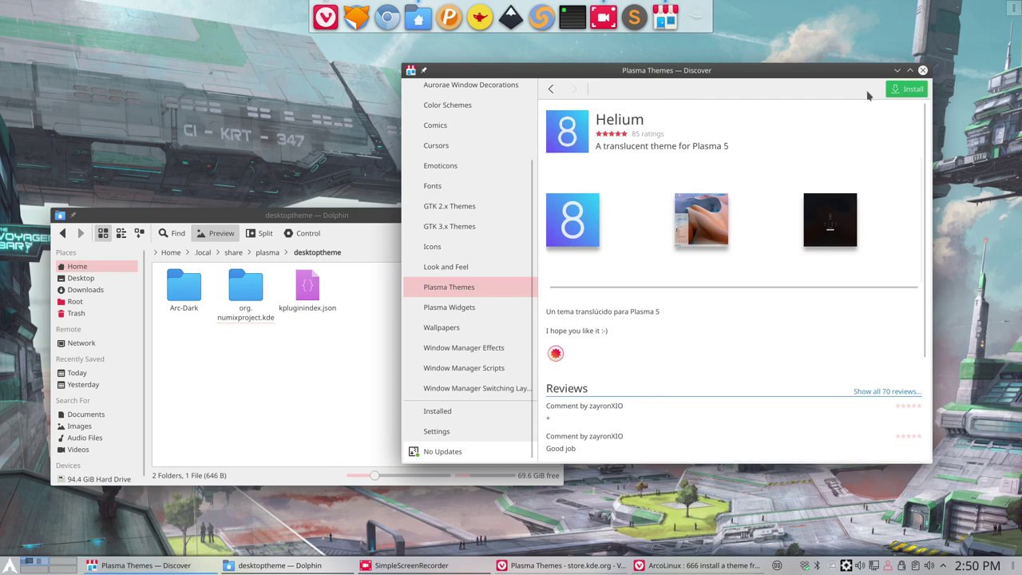
left_click(899, 89)
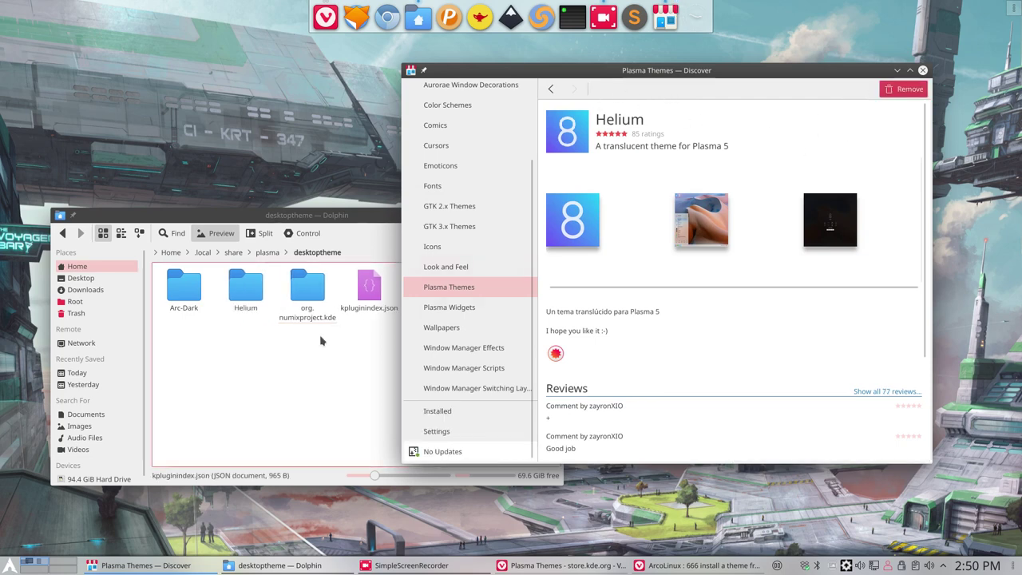
left_click(281, 365)
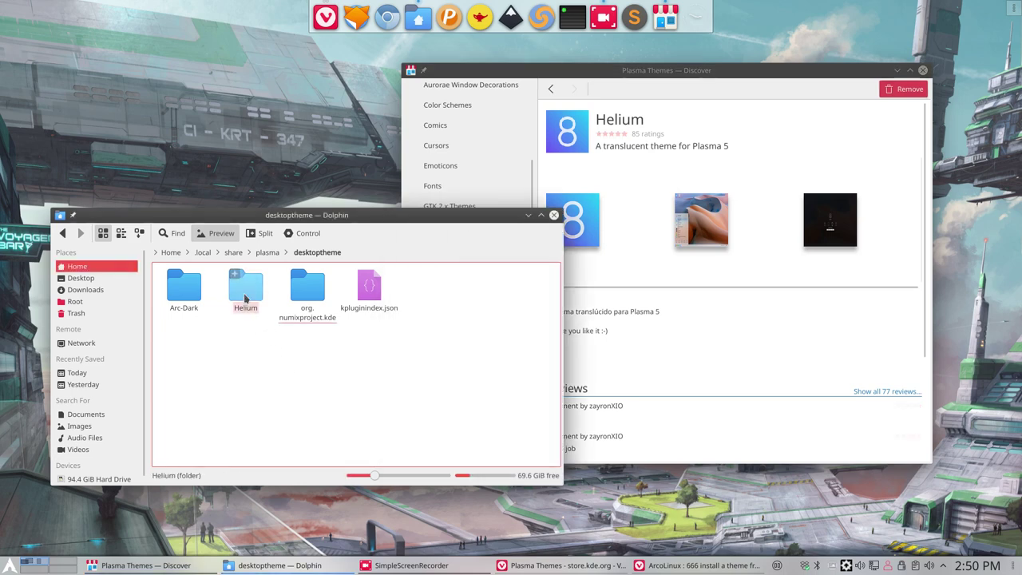
left_click(892, 94)
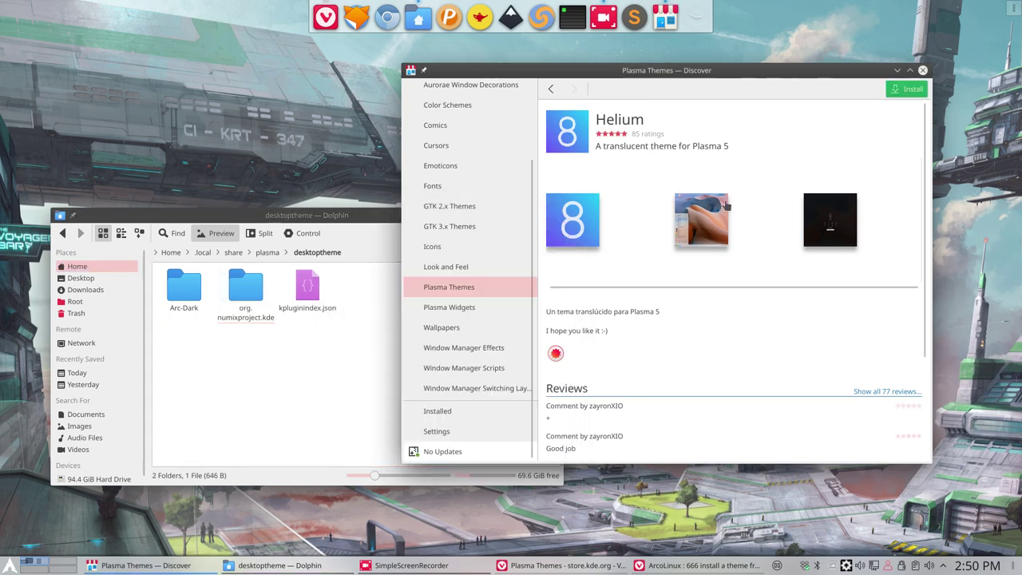
left_click(907, 94)
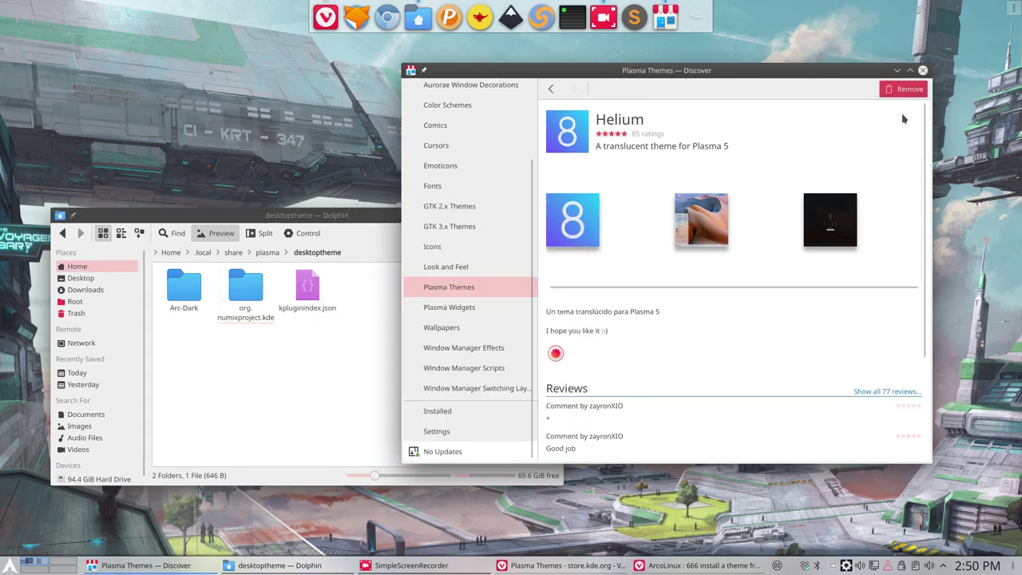
left_click(243, 379)
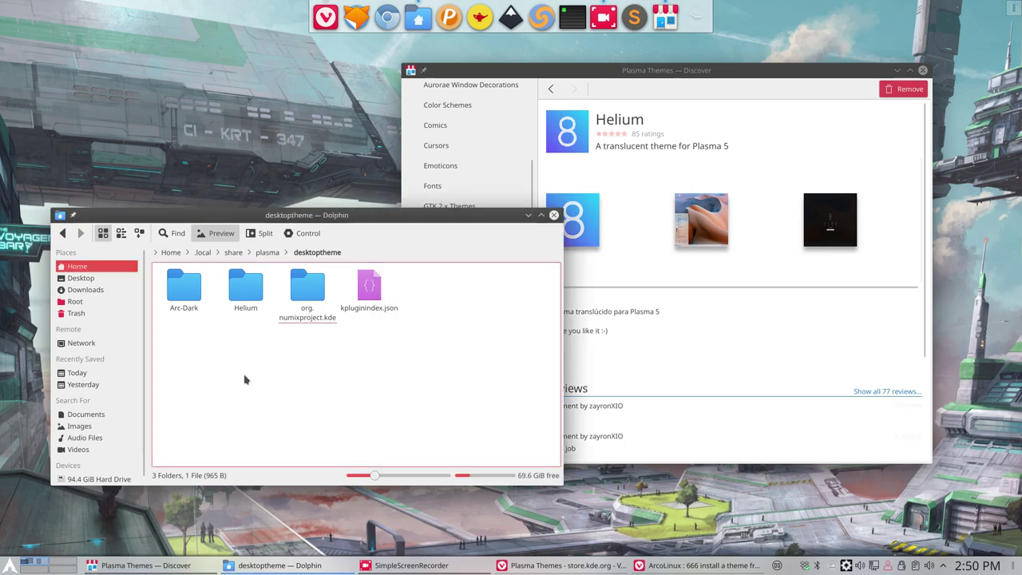
left_click(8, 566)
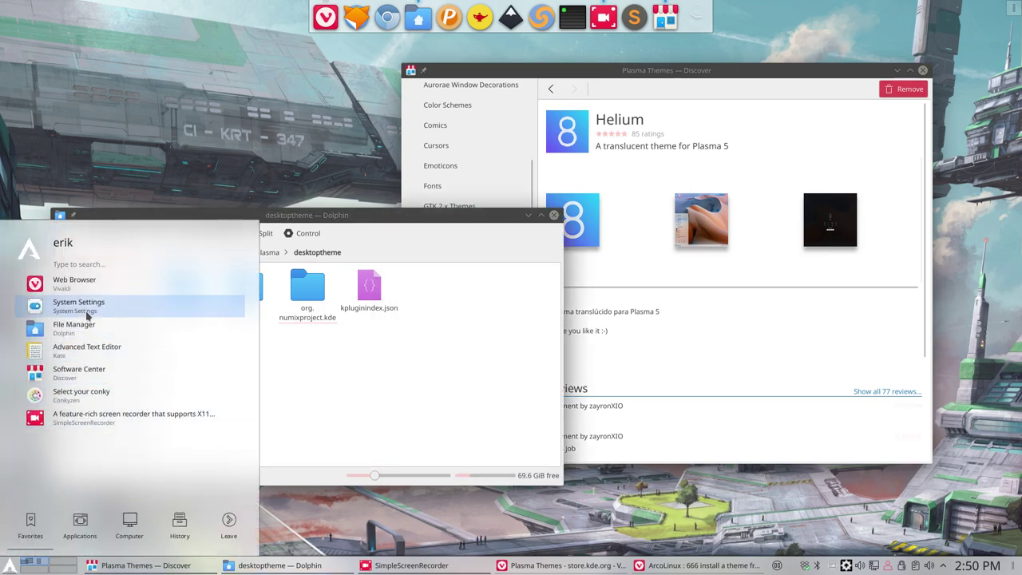
left_click(48, 306)
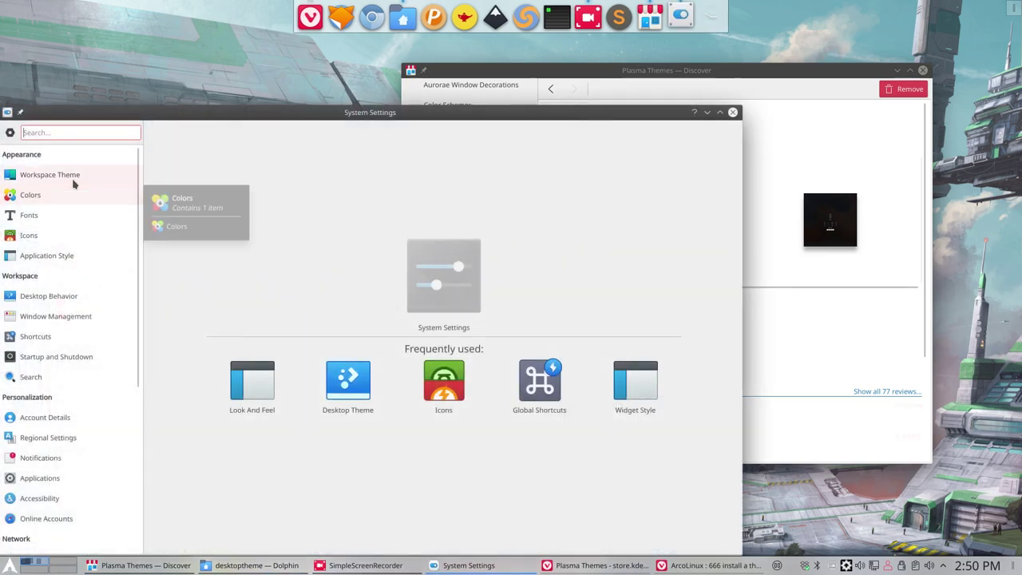
left_click(75, 177)
left_click(194, 176)
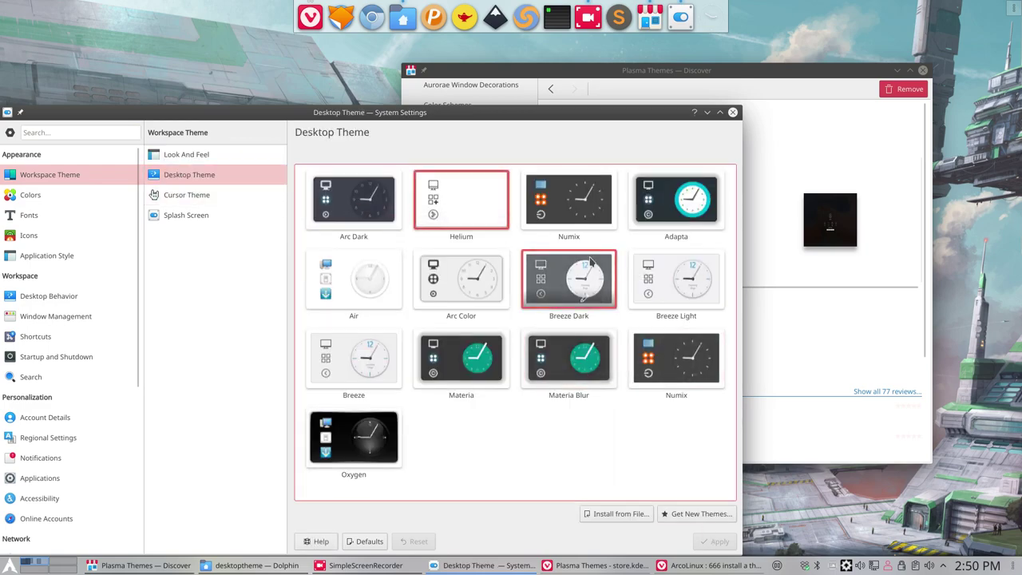
Step: Close System Settings and browse Discover's Plasma Widgets category
left_click(733, 113)
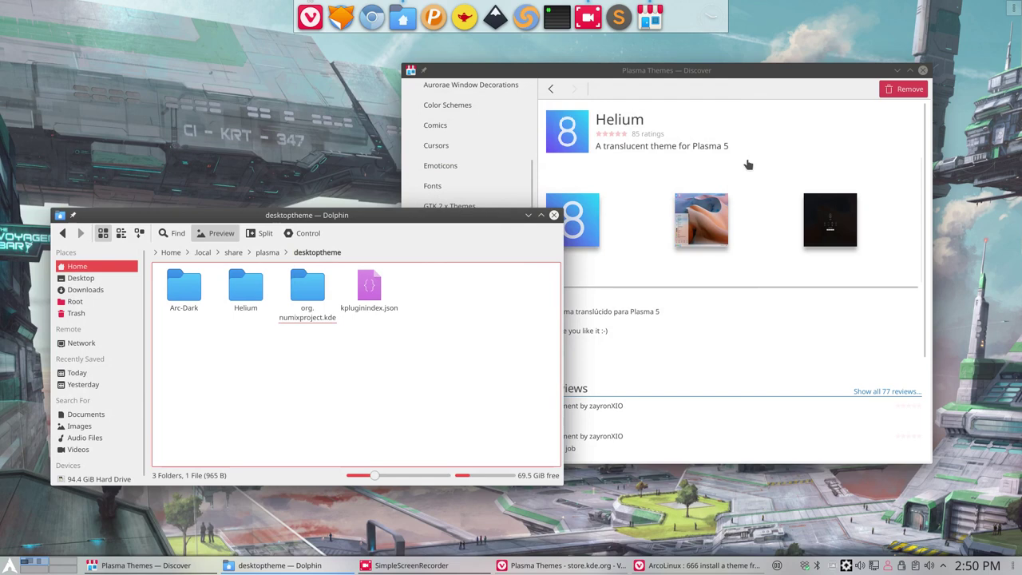
left_click(553, 96)
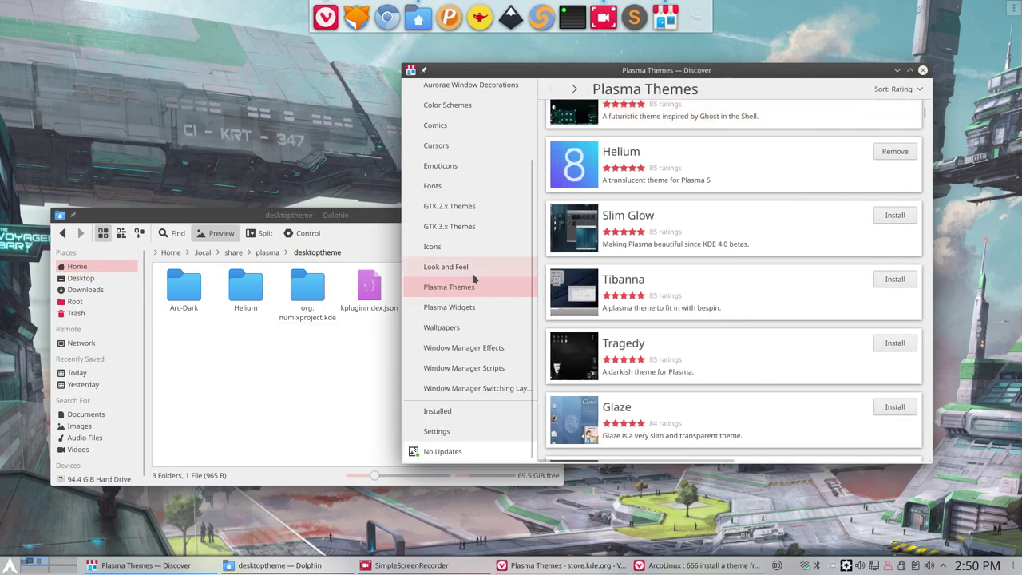
left_click(464, 311)
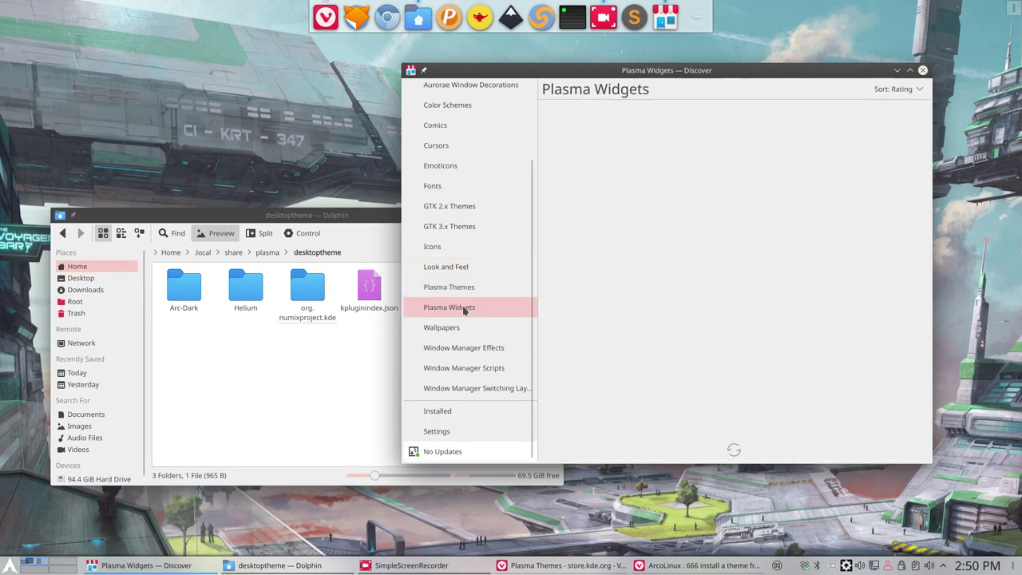
Step: Browse the Wallpapers and Window Manager Effects categories, then return to the Featured page
left_click(455, 328)
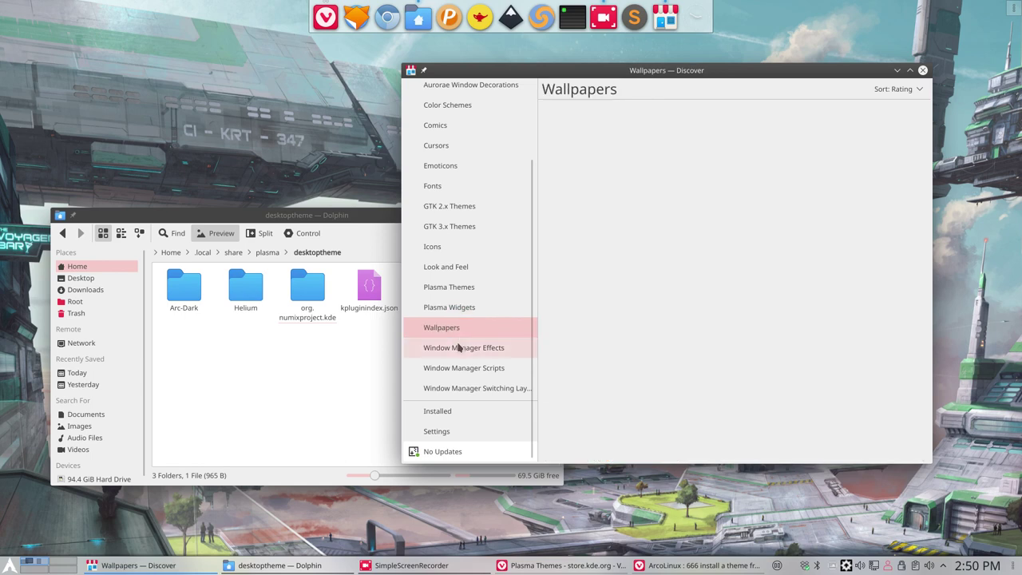
left_click(461, 349)
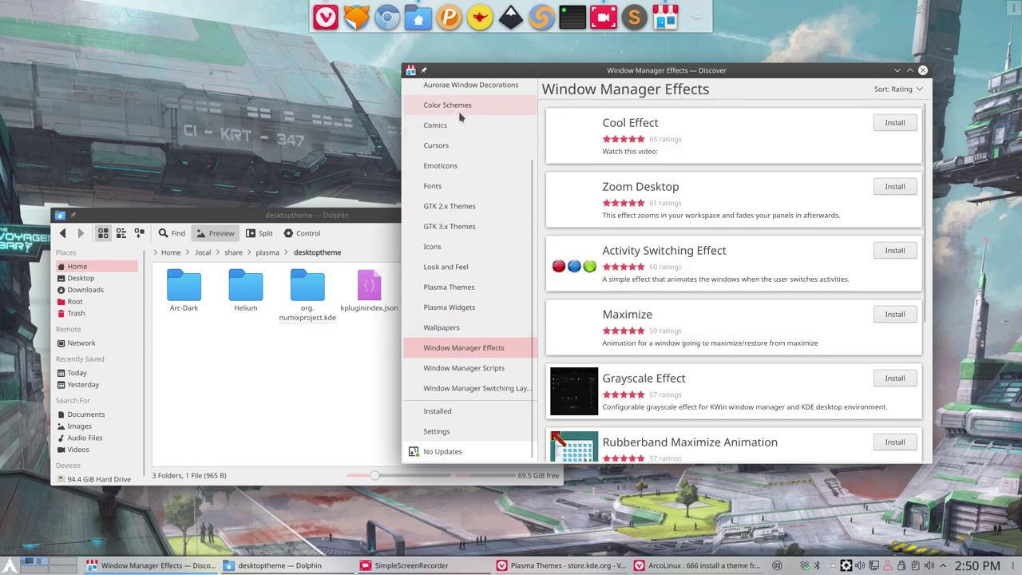
scroll(534, 138, "up", 3)
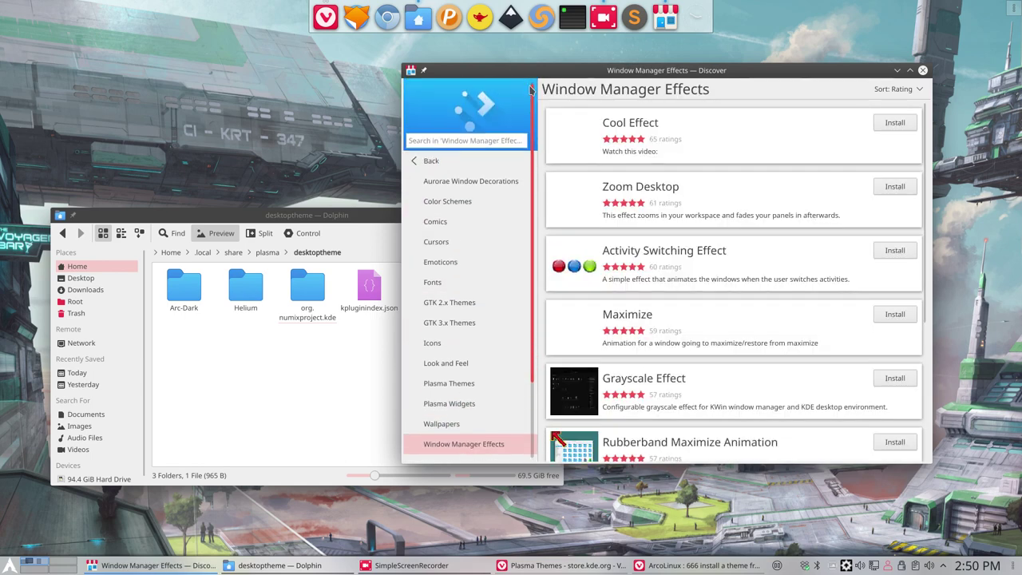
left_click(447, 165)
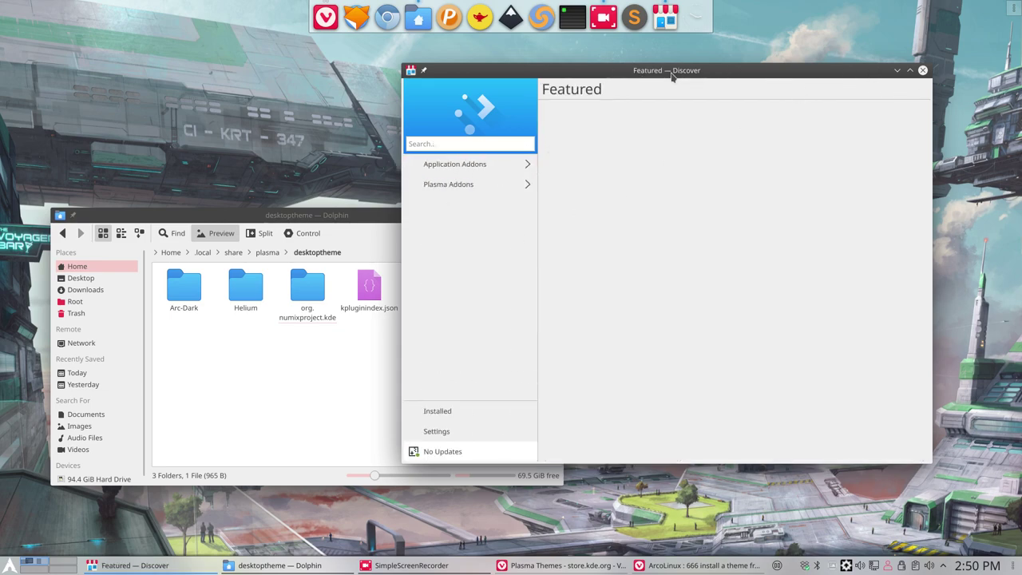
Step: Close Discover and open the application launcher with the Meta key
left_click(921, 71)
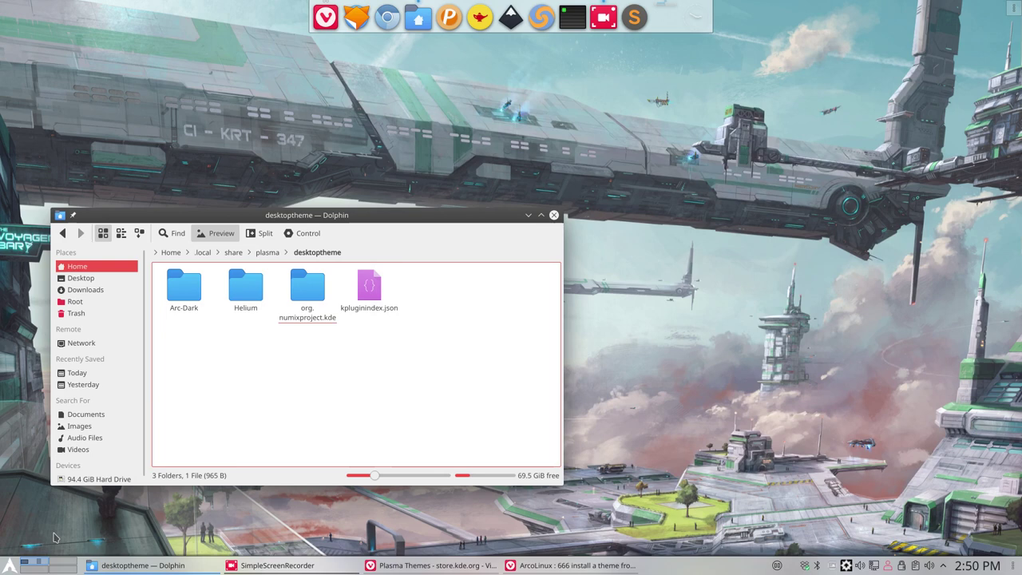
key("super")
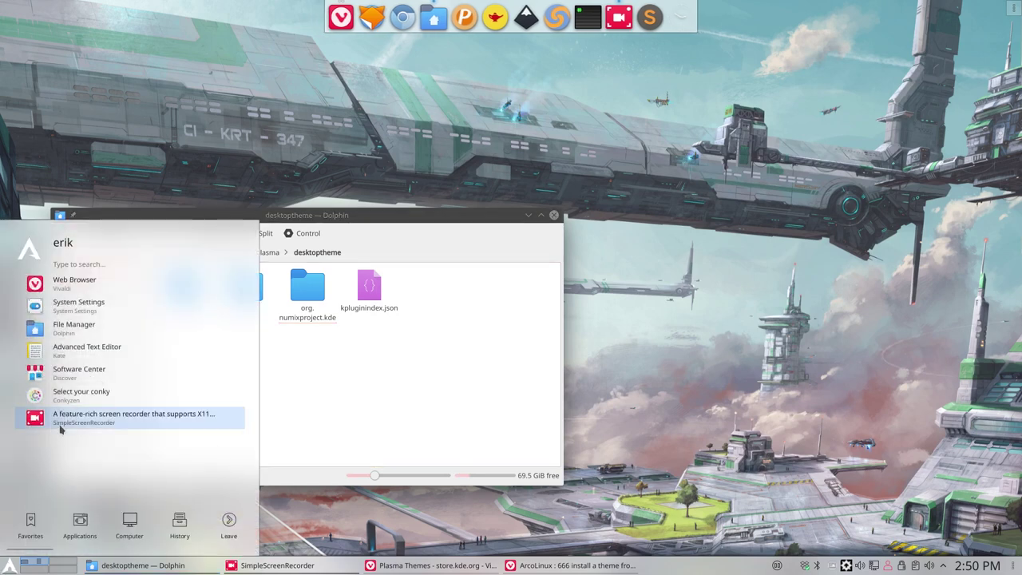